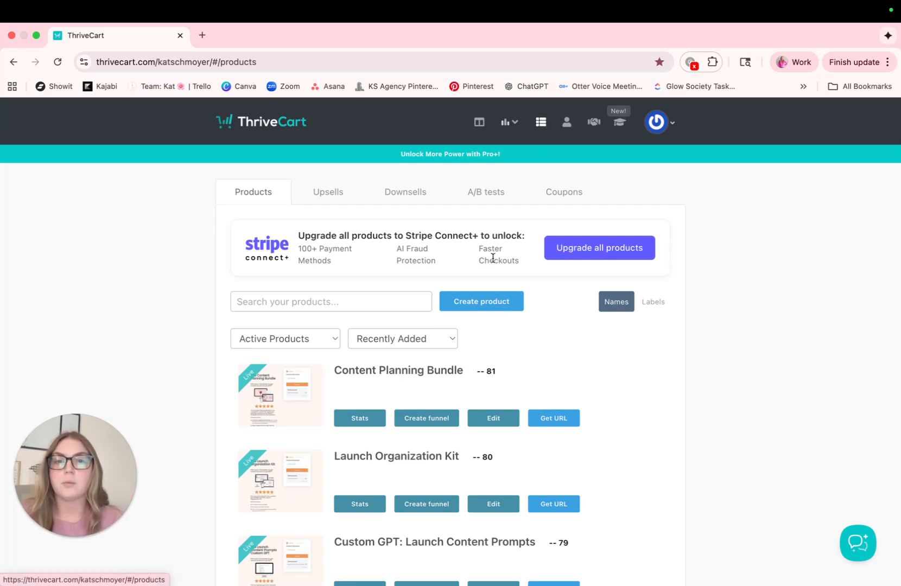
Create a new digital product and name it "Marketing Course".
{"action": "left_click", "coordinate": [477, 300]}
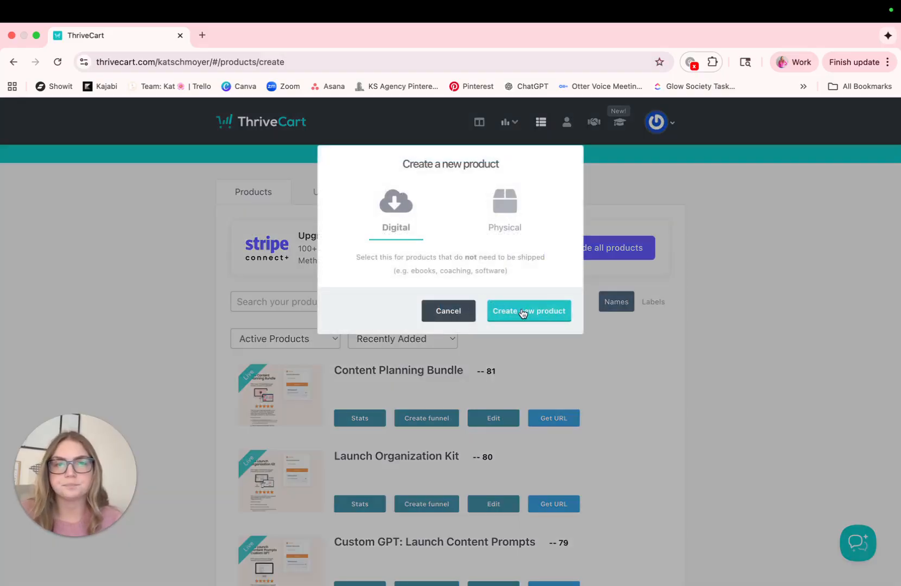
{"action": "left_click", "coordinate": [532, 314]}
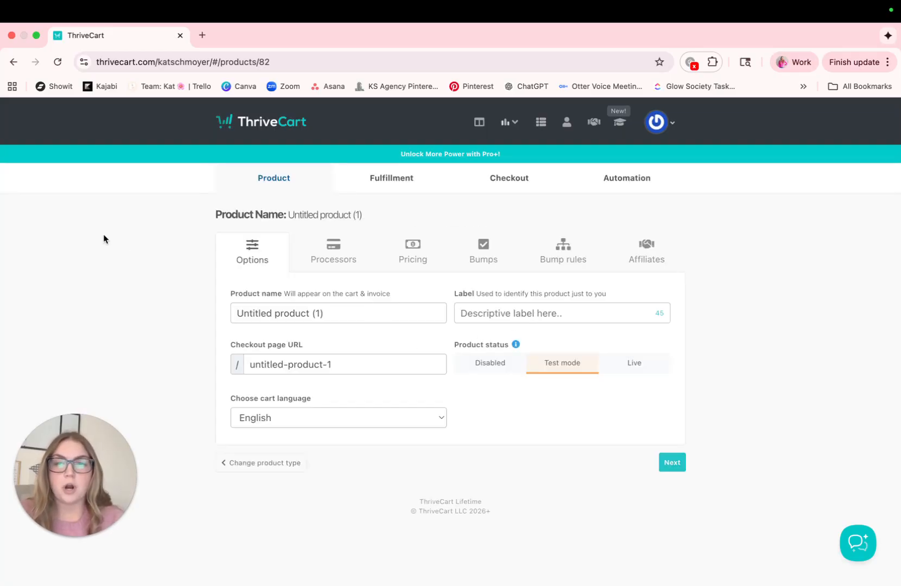
{"action": "left_click", "coordinate": [319, 314]}
{"action": "type", "text": "Mar"}
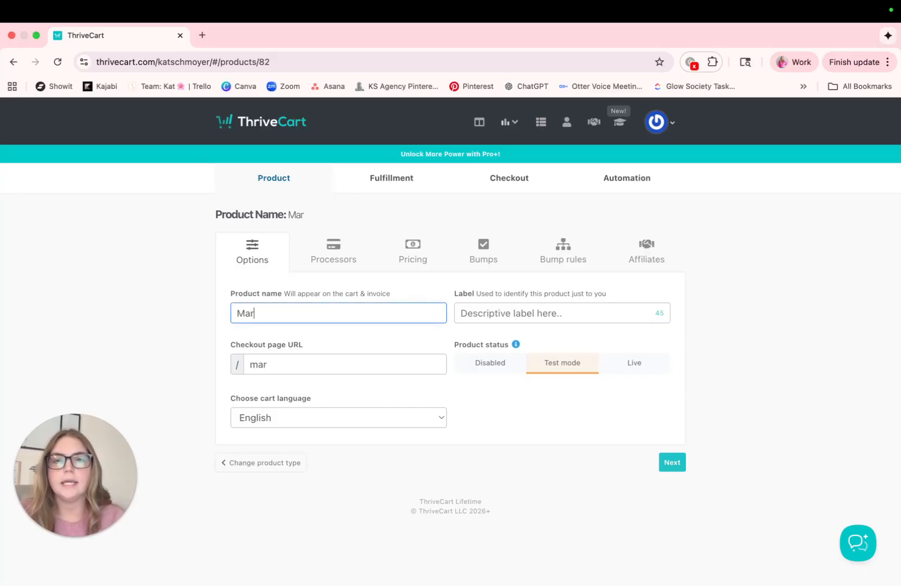
{"action": "type", "text": "keting Course"}
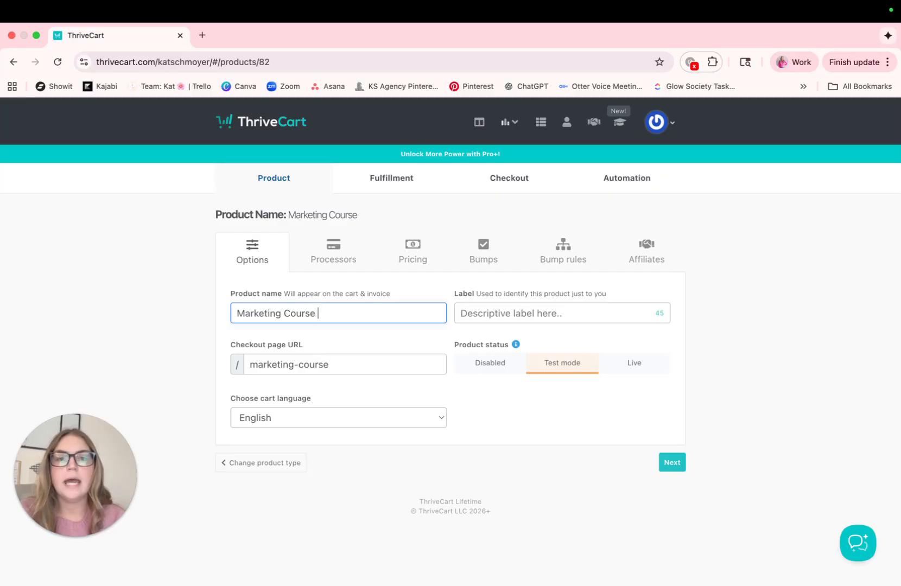
Set the product's internal label to "SHOP | Marketing Course".
{"action": "left_click", "coordinate": [484, 318]}
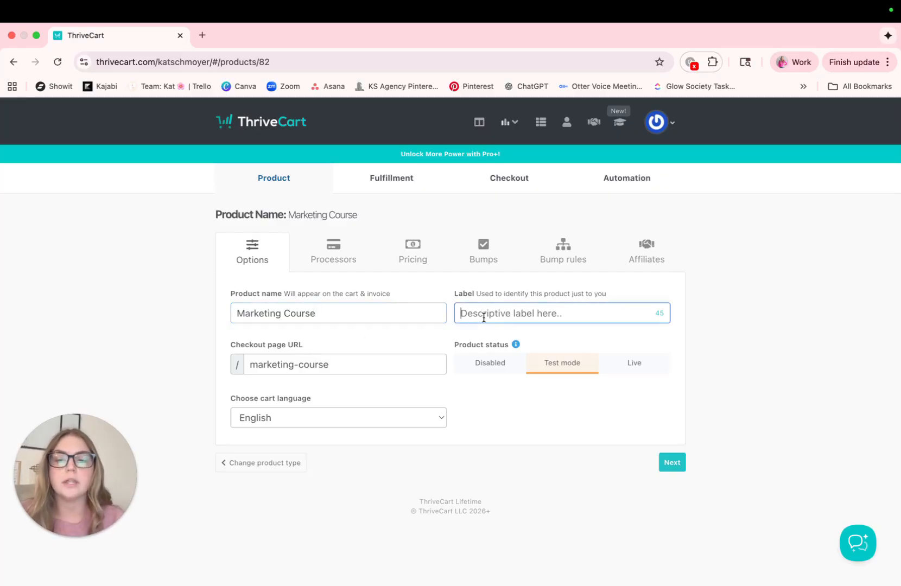
{"action": "type", "text": "SHOP"}
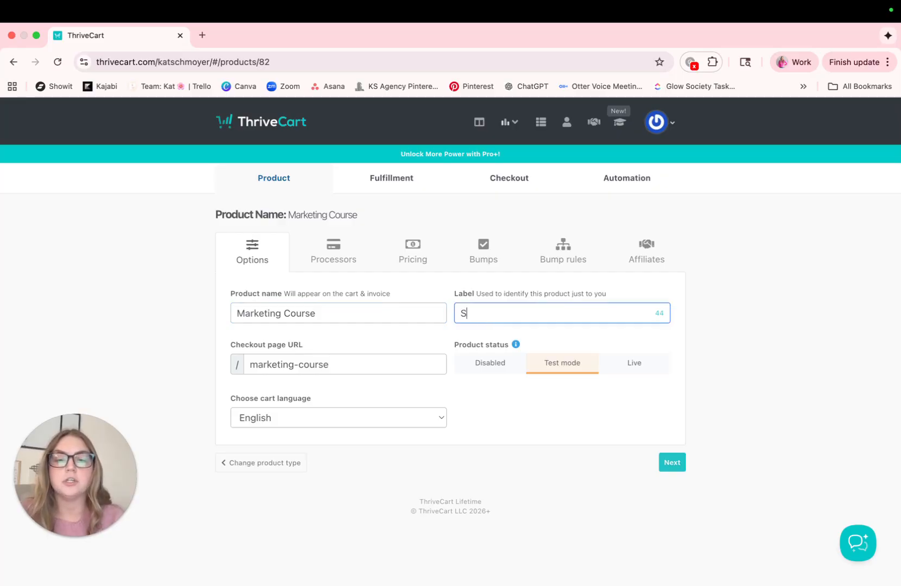
{"action": "key", "text": "BackSpace"}
{"action": "key", "text": "BackSpace"}
{"action": "key", "text": "BackSpace"}
{"action": "key", "text": "BackSpace"}
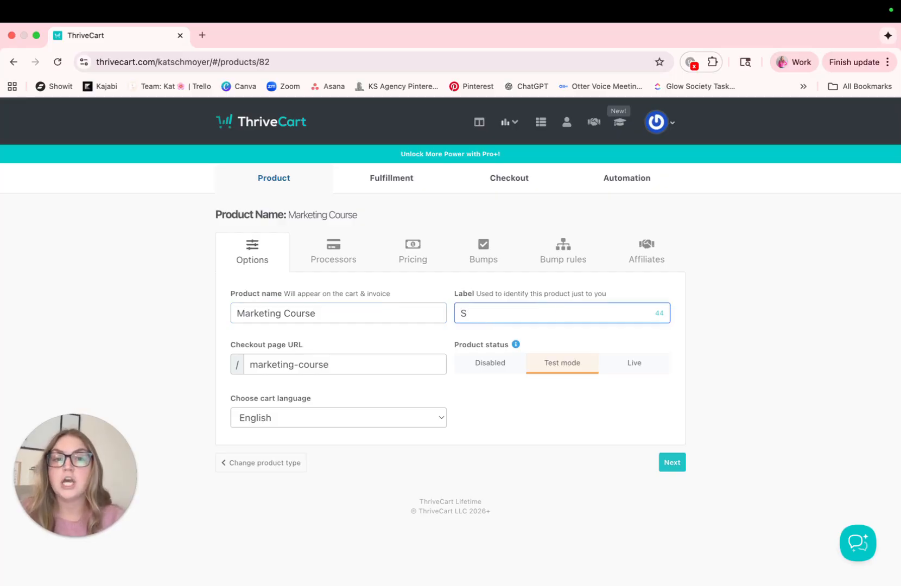
{"action": "type", "text": "SALE"}
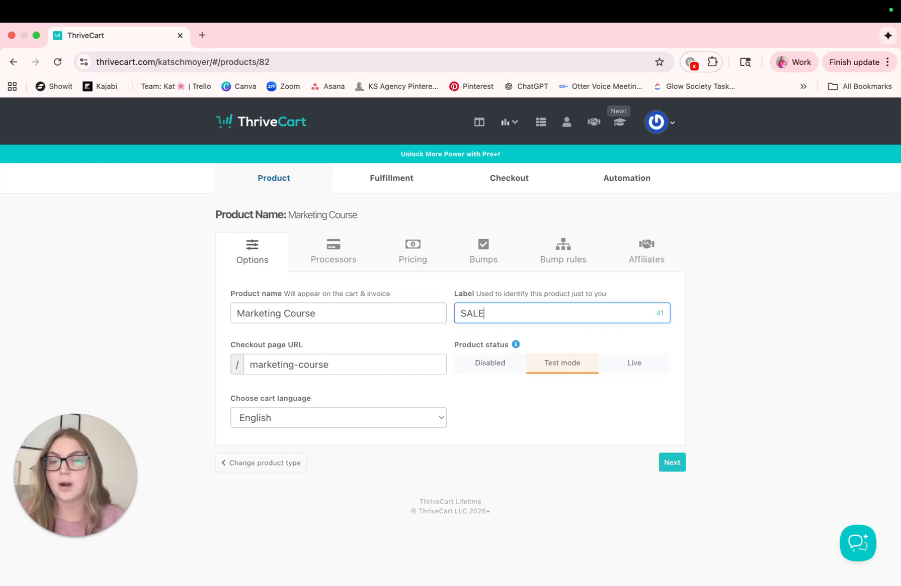
{"action": "key", "text": "BackSpace"}
{"action": "key", "text": "BackSpace"}
{"action": "key", "text": "BackSpace"}
{"action": "key", "text": "BackSpace"}
{"action": "type", "text": "SHOP | MAR"}
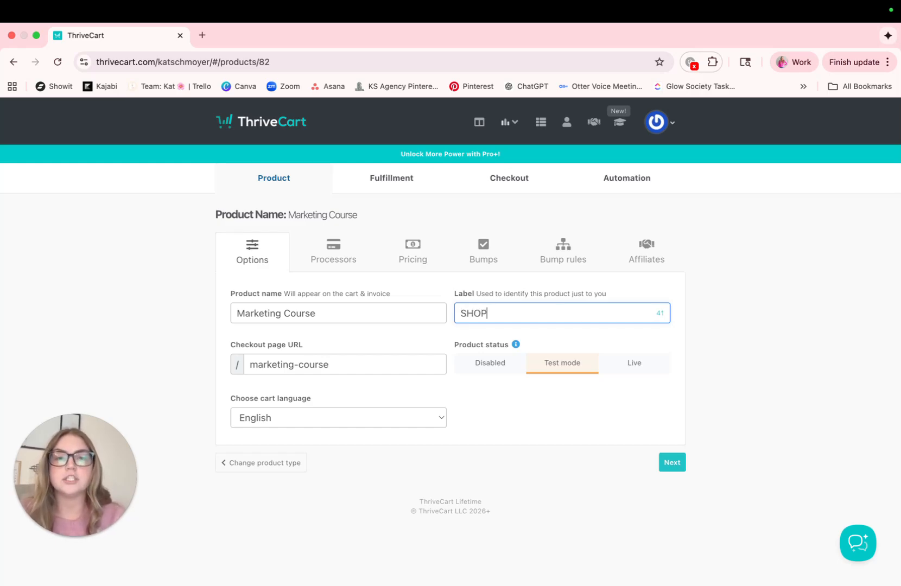
{"action": "key", "text": "BackSpace"}
{"action": "key", "text": "BackSpace"}
{"action": "type", "text": "arketing Course"}
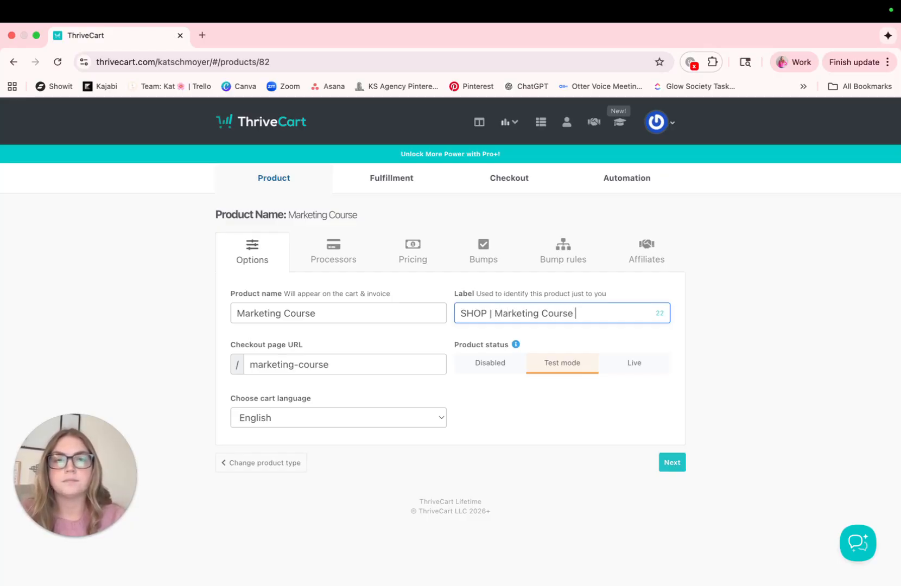
Switch the Marketing Course product's status to Live, keeping marketing-course as the checkout page URL.
{"action": "left_click", "coordinate": [348, 368]}
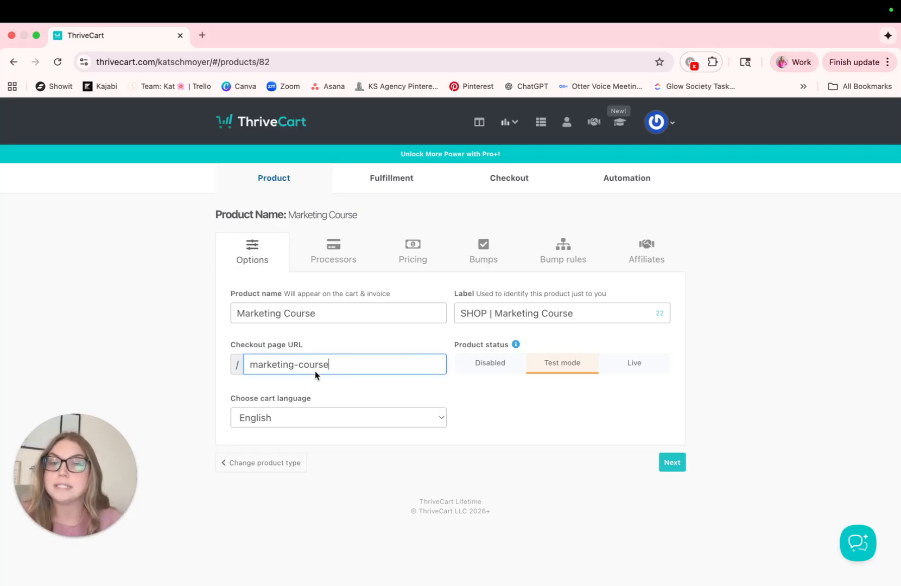
{"action": "left_click", "coordinate": [633, 369]}
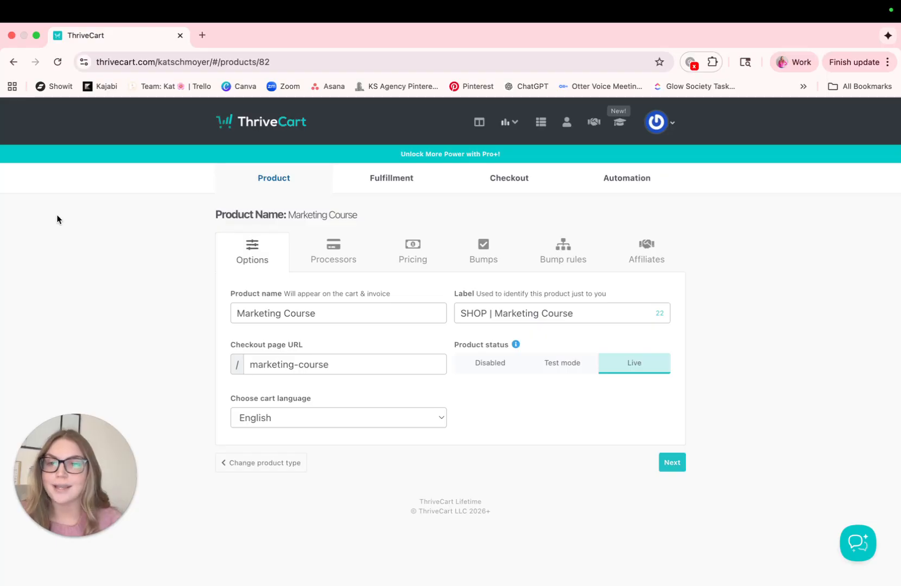
{"action": "left_click", "coordinate": [28, 197]}
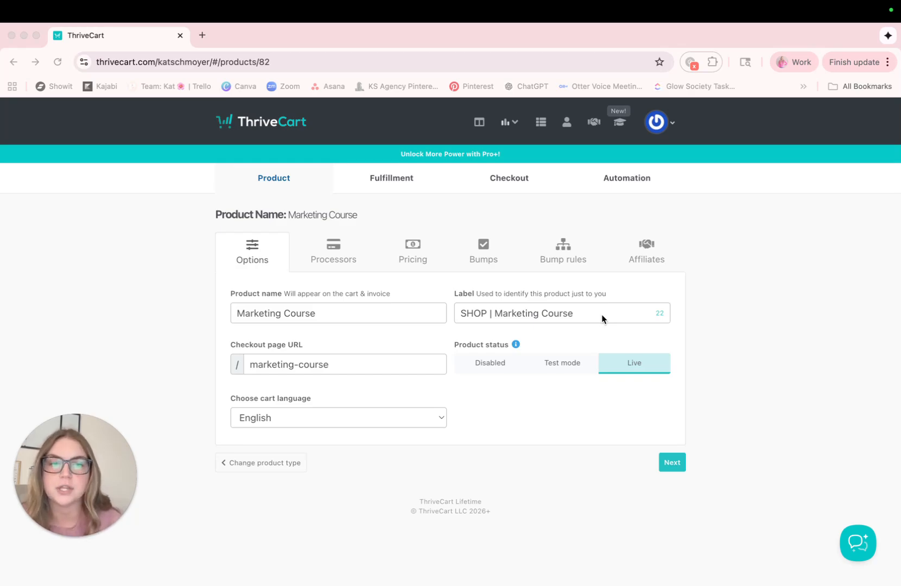
Keep the payment processor settings and start a one-time fee pricing option with a price of $19.
{"action": "left_click", "coordinate": [673, 466]}
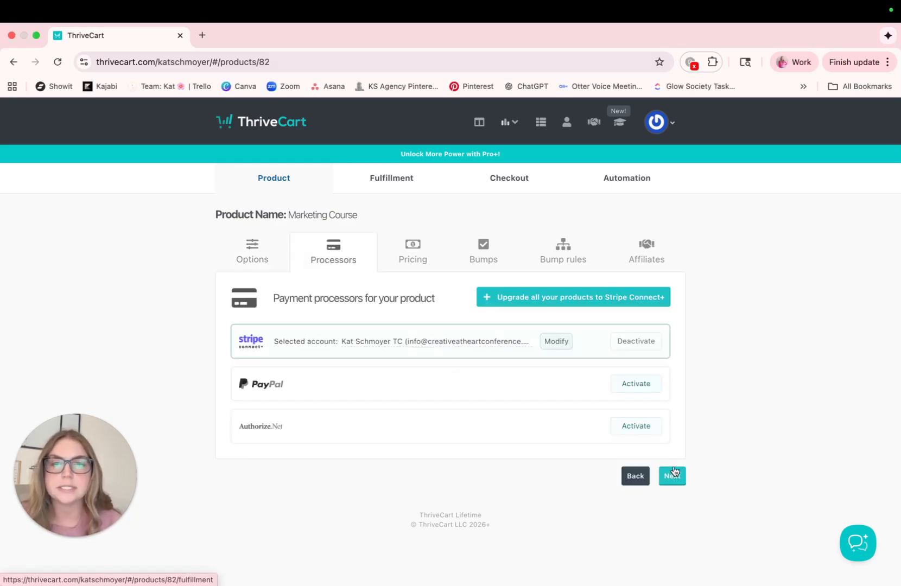
{"action": "left_click", "coordinate": [673, 475]}
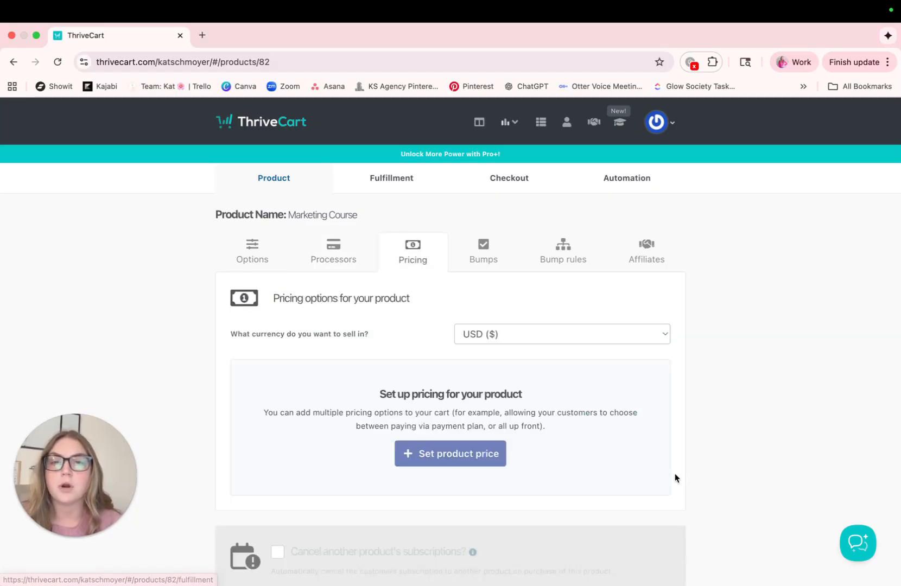
{"action": "scroll", "coordinate": [675, 475], "scroll_direction": "down", "scroll_amount": 1}
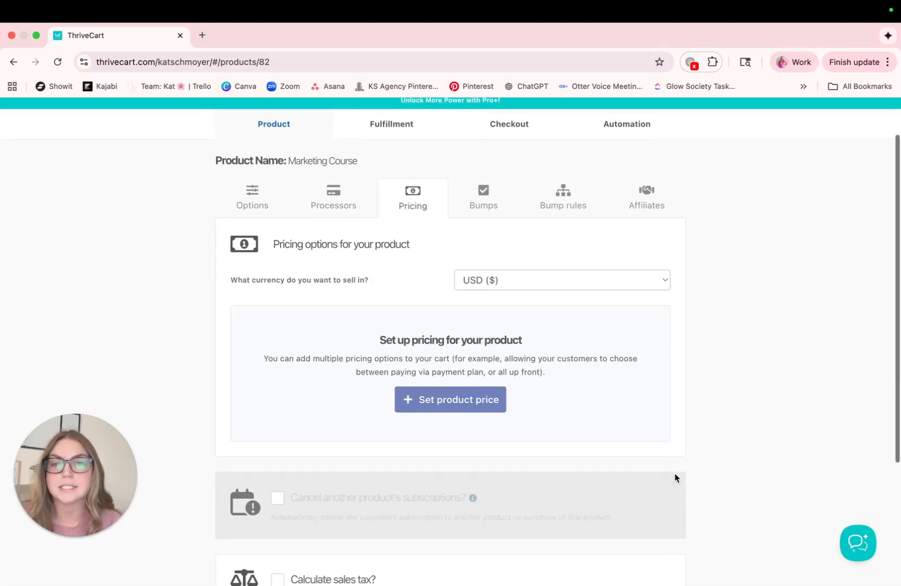
{"action": "left_click", "coordinate": [464, 400]}
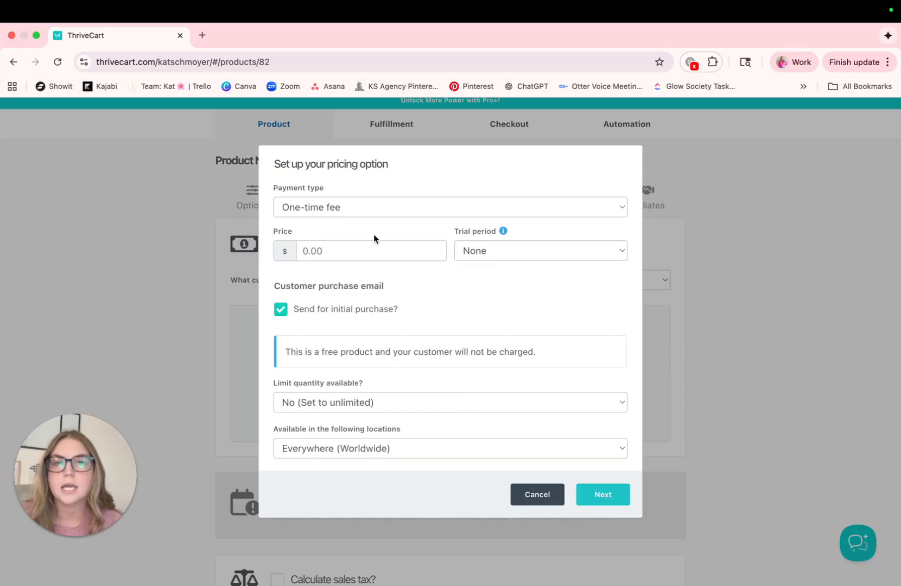
{"action": "left_click", "coordinate": [362, 209]}
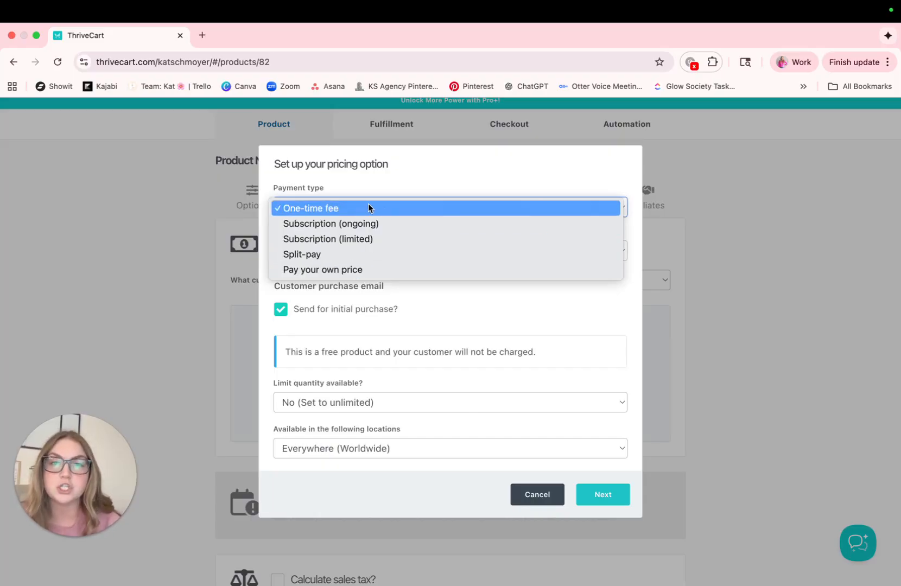
{"action": "left_click", "coordinate": [37, 197]}
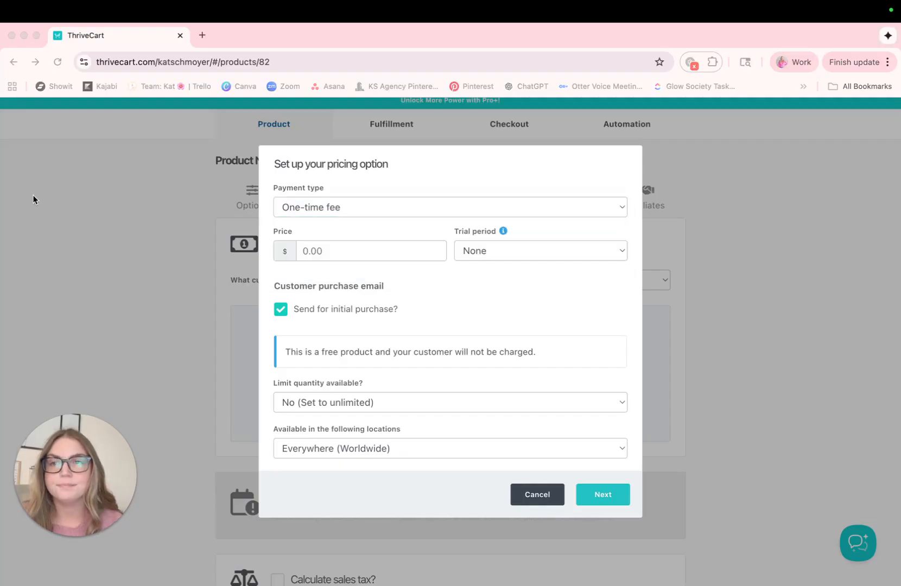
{"action": "left_click", "coordinate": [335, 252]}
{"action": "type", "text": "19"}
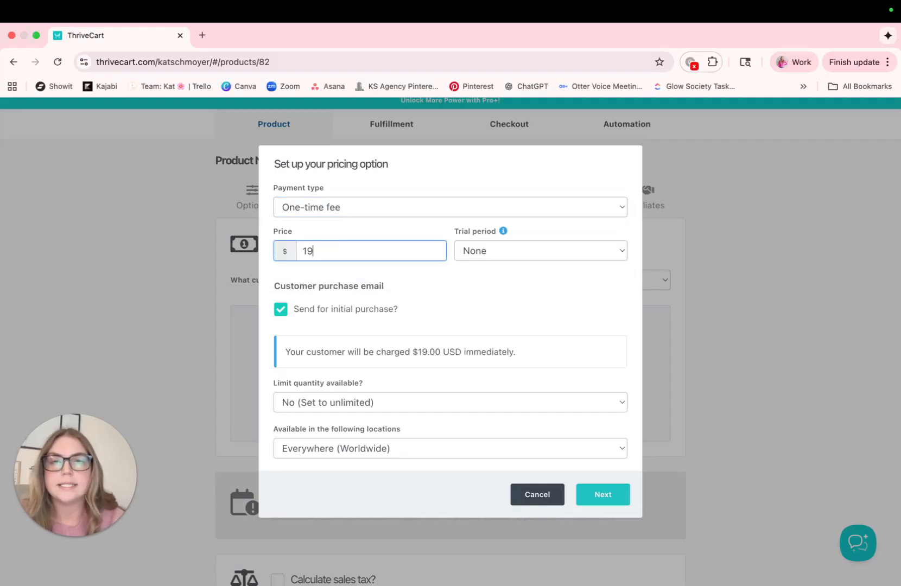
Leave the trial period at None and save the pricing option, allowing only one purchase at a time.
{"action": "left_click", "coordinate": [623, 253]}
{"action": "left_click", "coordinate": [418, 280]}
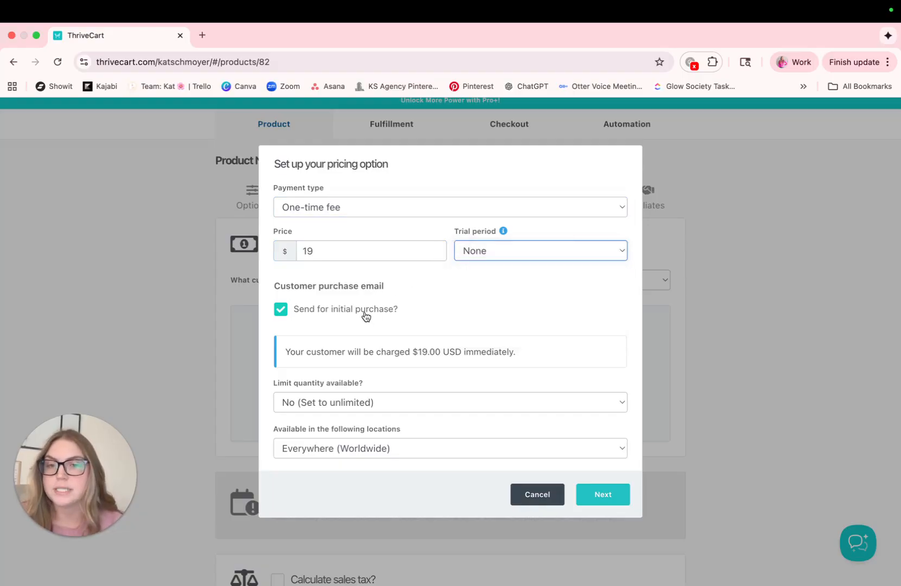
{"action": "left_click", "coordinate": [599, 503]}
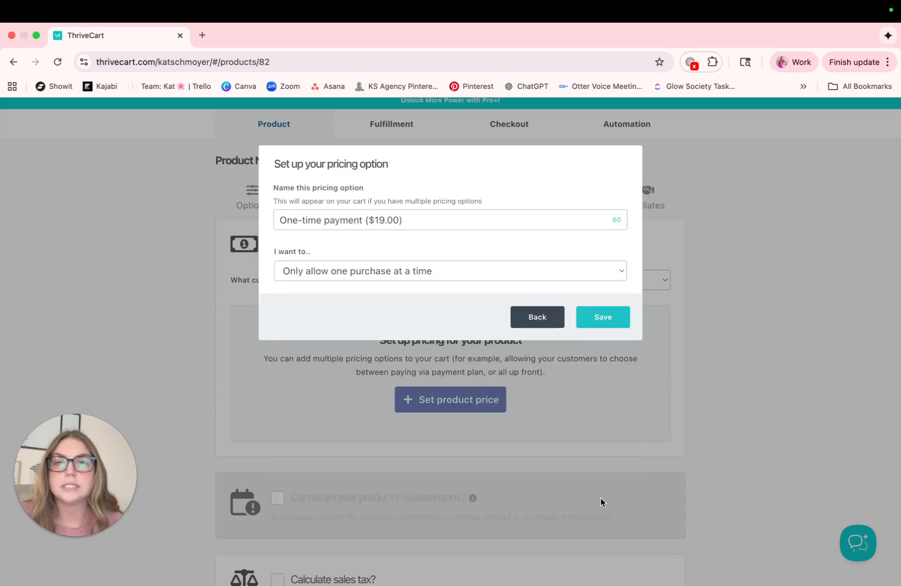
{"action": "left_click", "coordinate": [609, 327]}
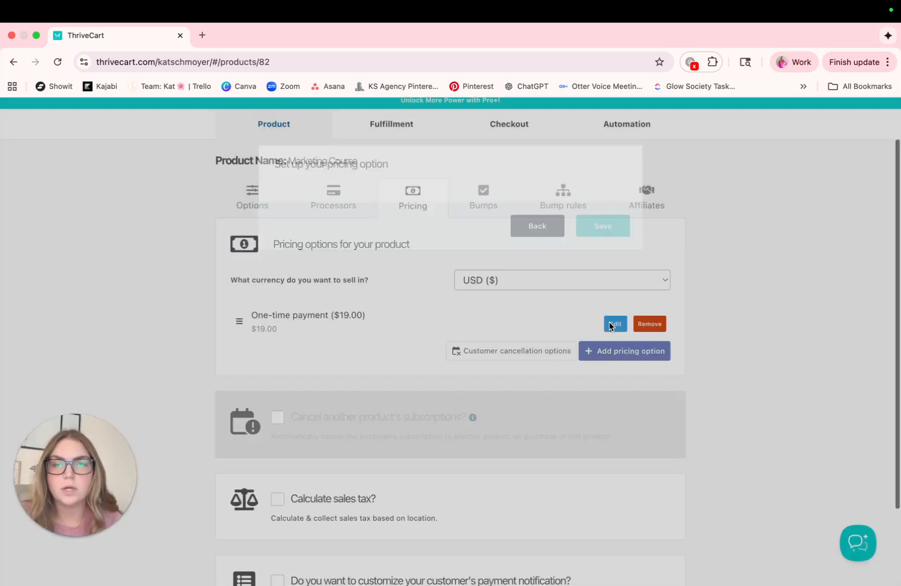
Proceed to the fulfillment settings without enabling sales tax, bumps or affiliate promotion.
{"action": "scroll", "coordinate": [671, 413], "scroll_direction": "down", "scroll_amount": 3}
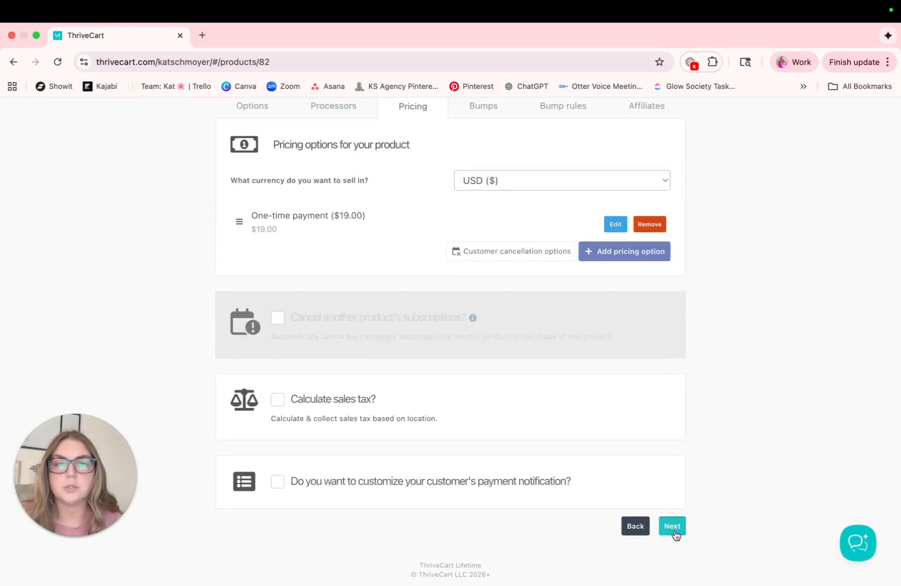
{"action": "left_click", "coordinate": [673, 529]}
{"action": "left_click", "coordinate": [672, 493]}
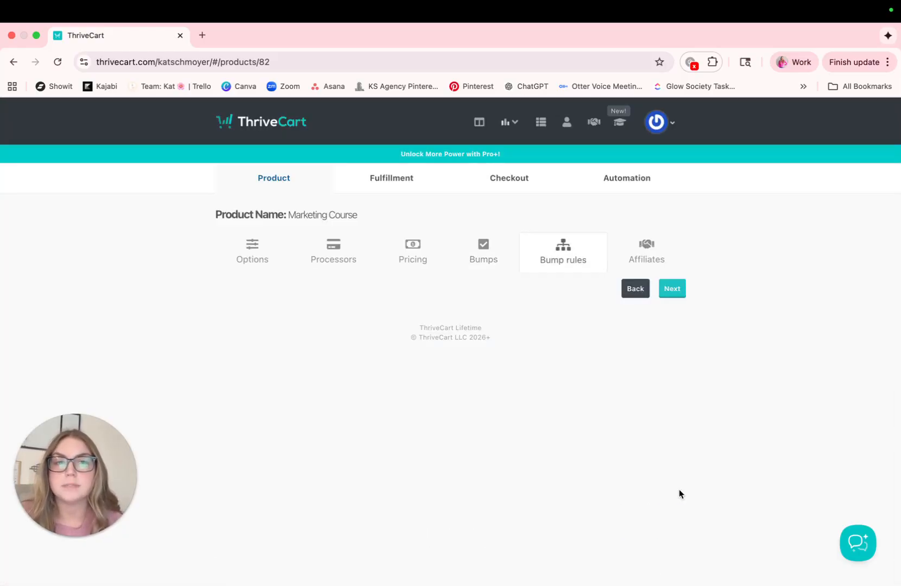
{"action": "left_click", "coordinate": [673, 293]}
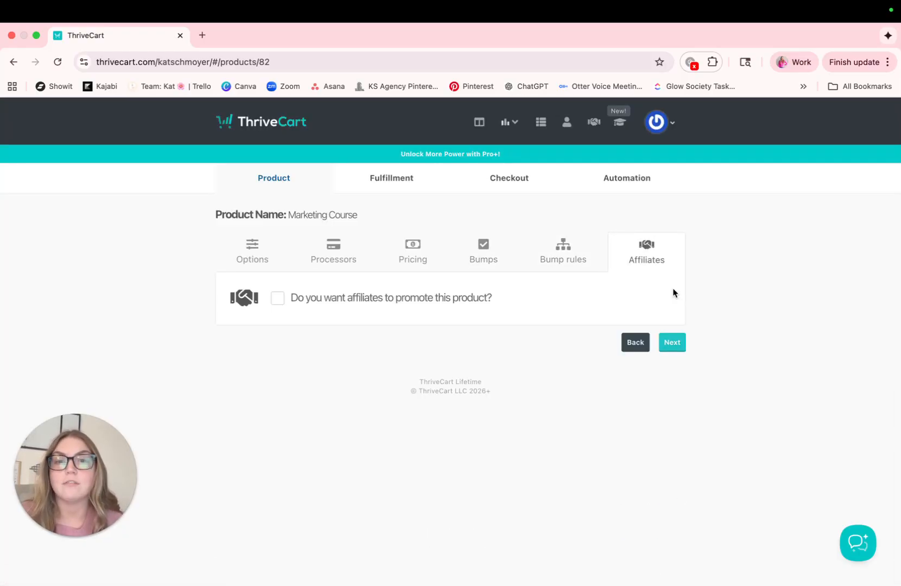
{"action": "left_click", "coordinate": [672, 350]}
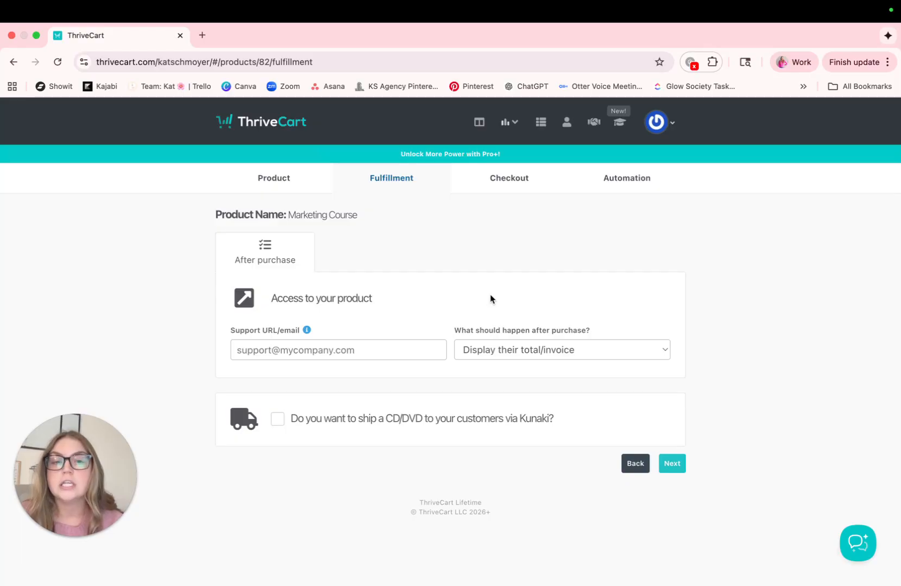
Keep "Display their total/invoice" as the after-purchase action and continue to the checkout design.
{"action": "left_click", "coordinate": [614, 356]}
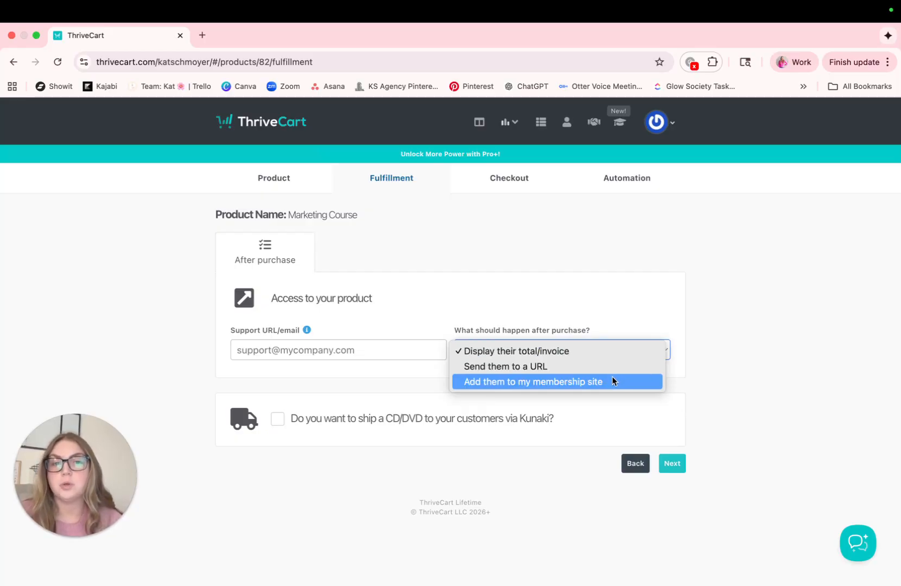
{"action": "left_click", "coordinate": [742, 384]}
{"action": "left_click", "coordinate": [672, 464]}
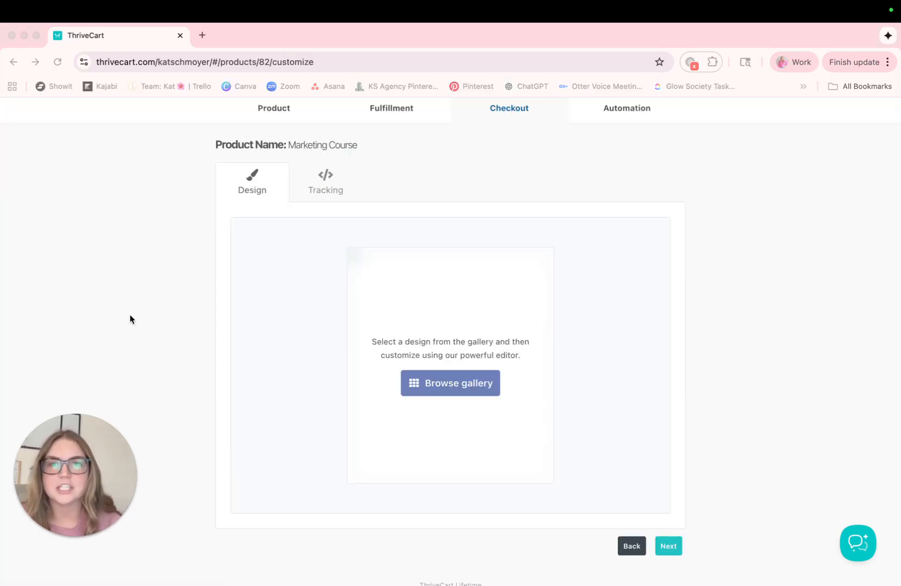
Browse the design gallery and select the cream two-column checkout template with orange scribbles for the product.
{"action": "left_click", "coordinate": [441, 388]}
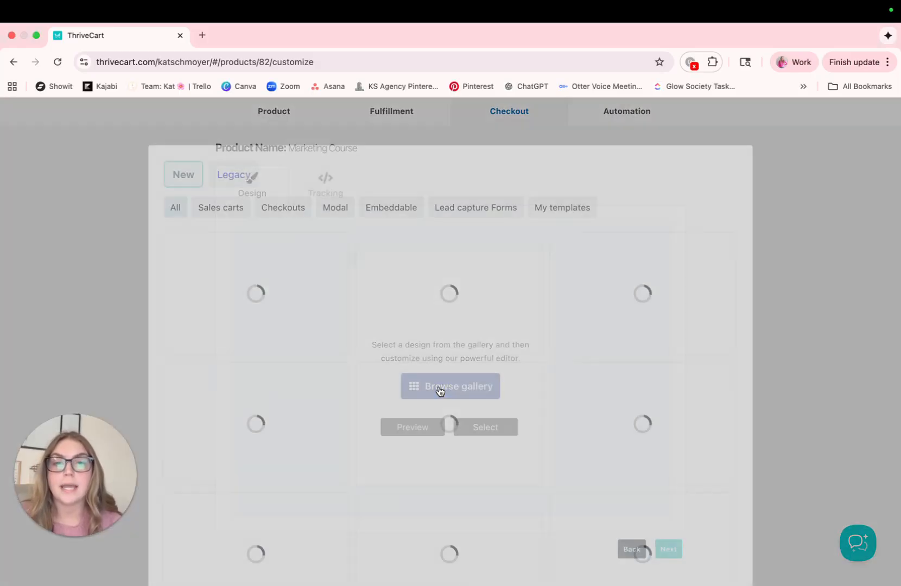
{"action": "scroll", "coordinate": [440, 389], "scroll_direction": "down", "scroll_amount": 3}
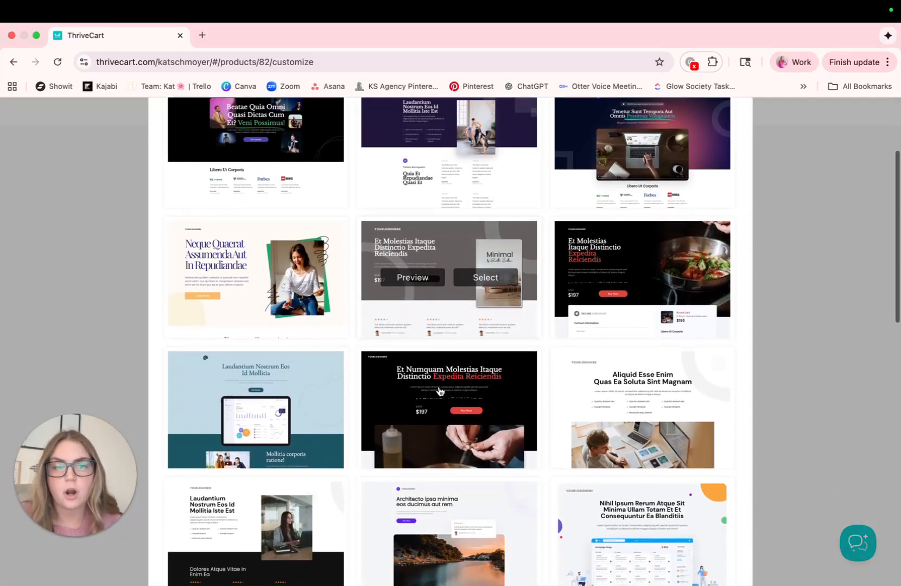
{"action": "scroll", "coordinate": [440, 390], "scroll_direction": "down", "scroll_amount": 10}
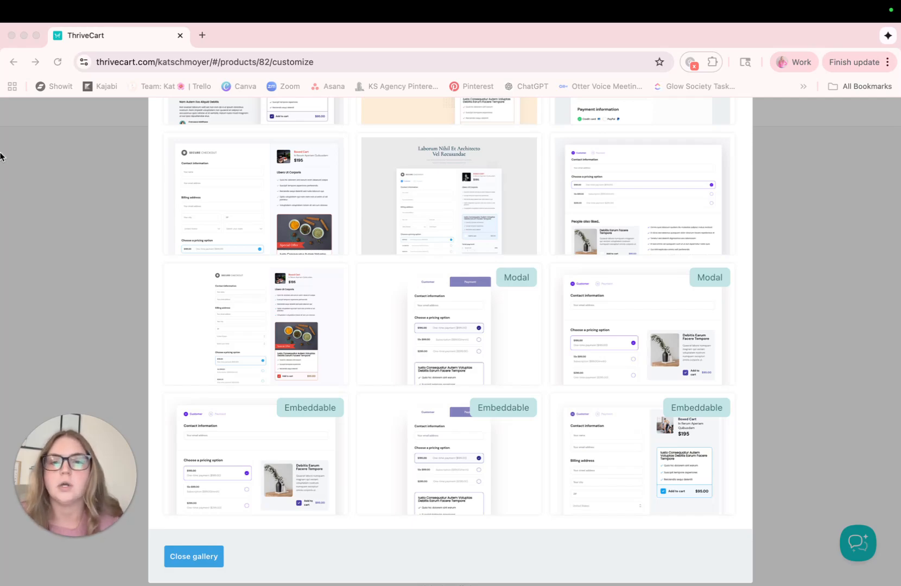
{"action": "scroll", "coordinate": [472, 331], "scroll_direction": "up", "scroll_amount": 3}
{"action": "scroll", "coordinate": [471, 334], "scroll_direction": "up", "scroll_amount": 3}
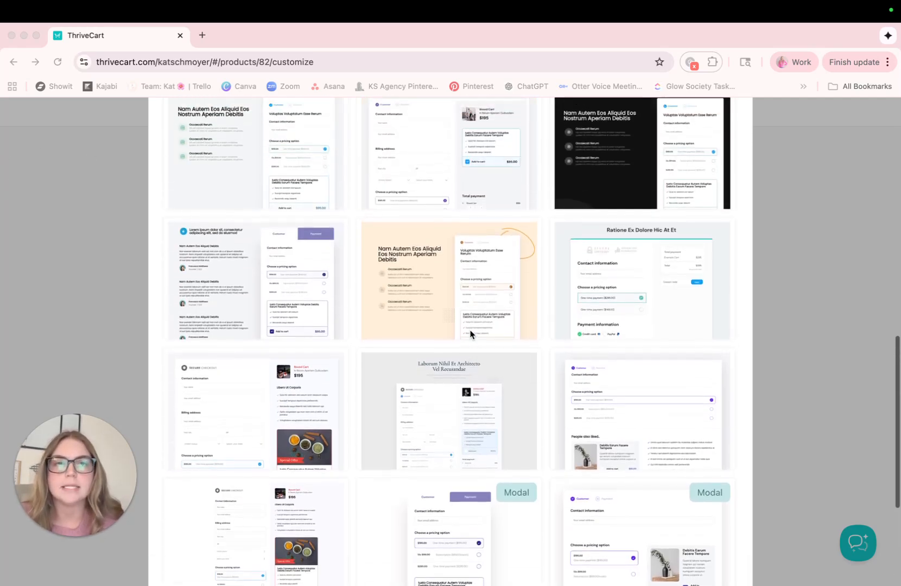
{"action": "mouse_move", "coordinate": [447, 326]}
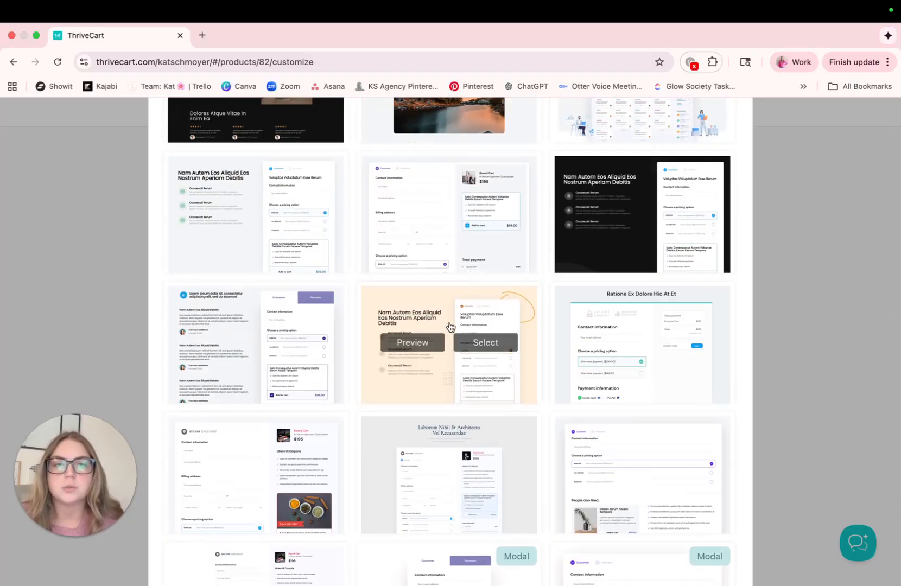
{"action": "left_click", "coordinate": [486, 343]}
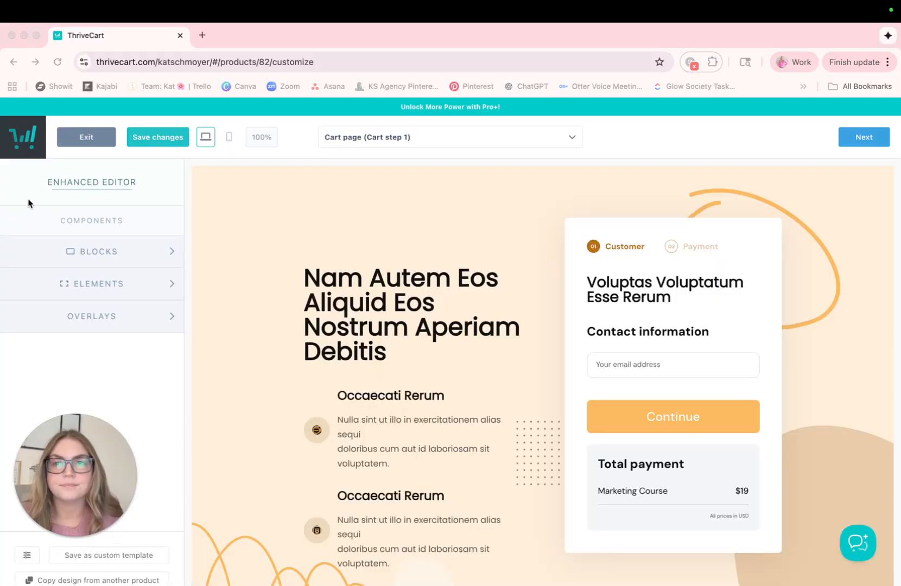
Replace the cart page's main heading with "Marketing Course" and its feature list with "Course Videos", "Downloads" and "& more", each captioned as included.
{"action": "left_click", "coordinate": [361, 300]}
{"action": "left_click", "coordinate": [361, 300]}
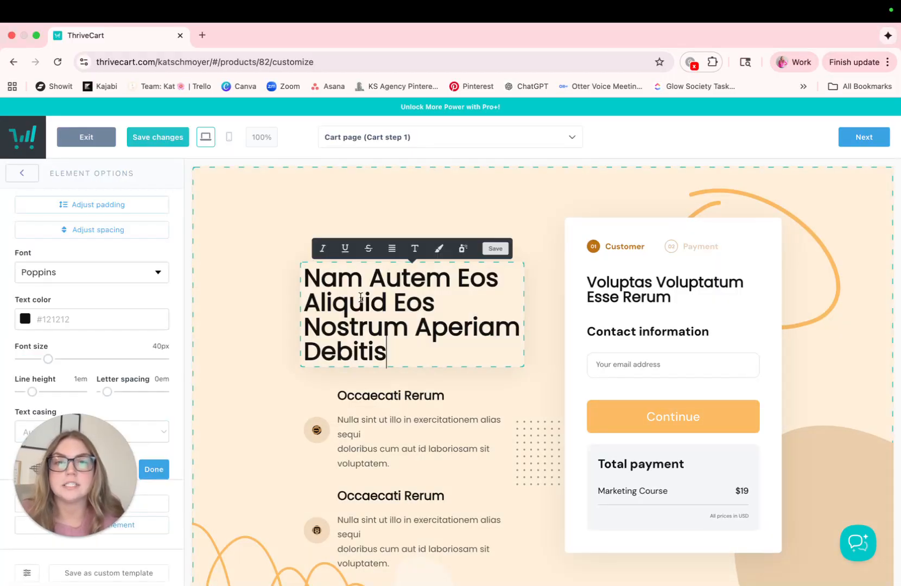
{"action": "left_click_drag", "start_coordinate": [396, 354], "coordinate": [306, 289]}
{"action": "type", "text": "Mark"}
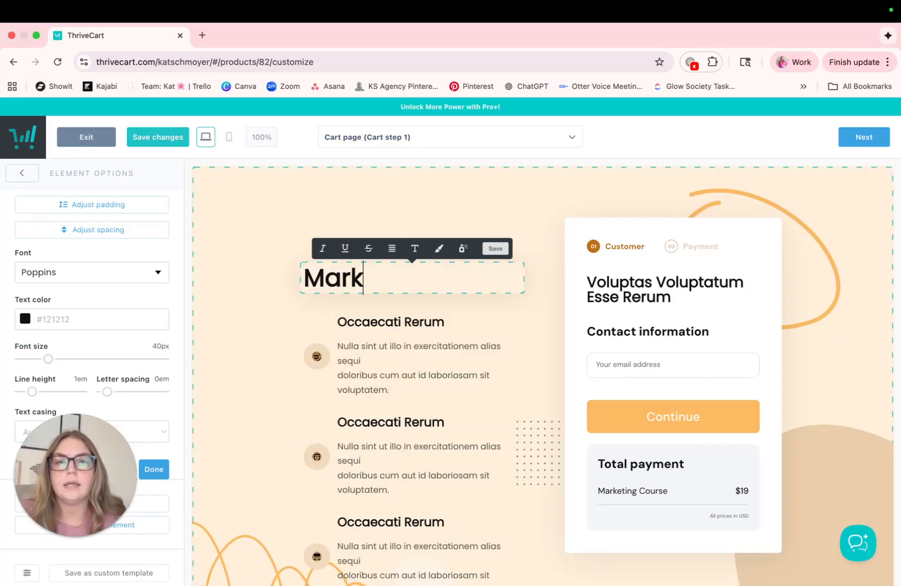
{"action": "type", "text": "eting Course"}
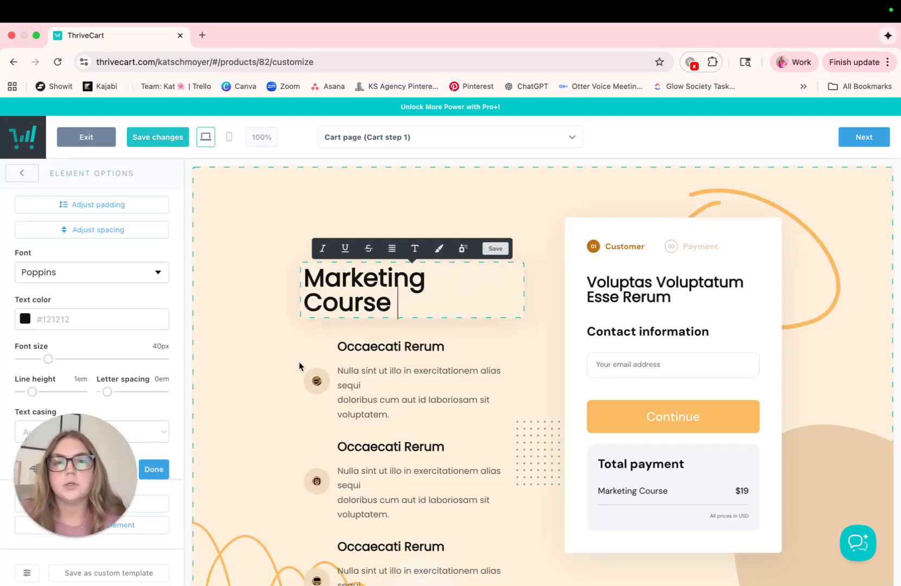
{"action": "left_click", "coordinate": [376, 365]}
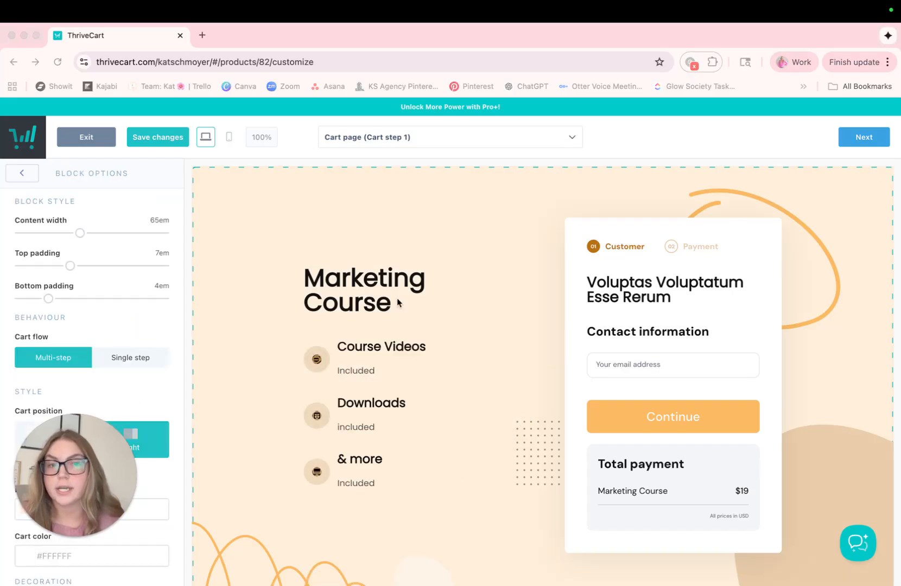
Change the title above the contact information in the order form to "Marketing Course (50% OFF)".
{"action": "left_click", "coordinate": [671, 298]}
{"action": "left_click_drag", "start_coordinate": [671, 298], "coordinate": [587, 281]}
{"action": "type", "text": "Marketing"}
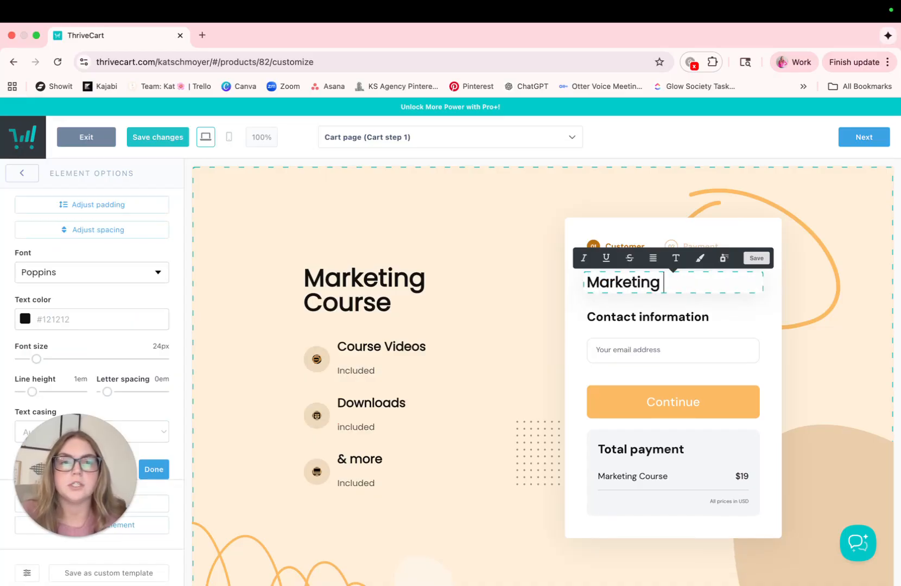
{"action": "type", "text": " Course (50% OFF"}
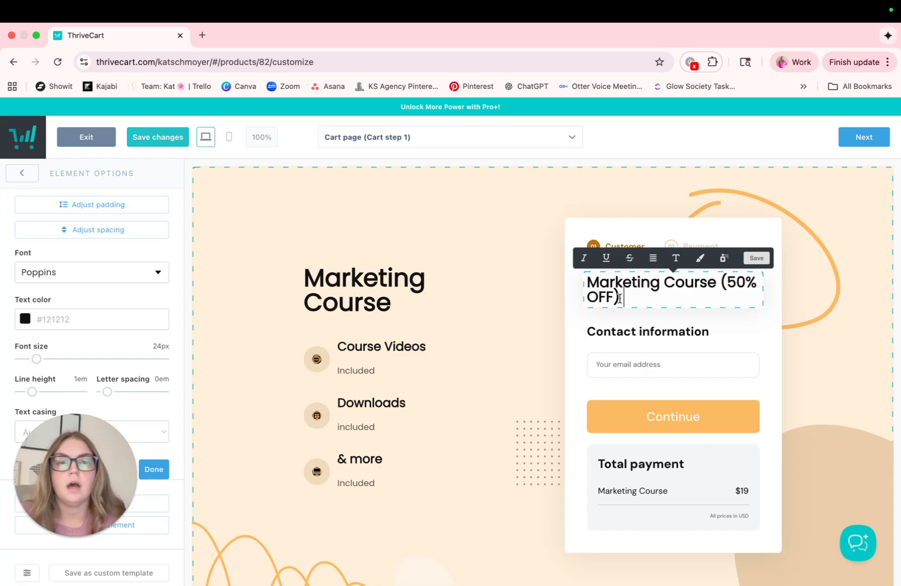
{"action": "left_click", "coordinate": [390, 218]}
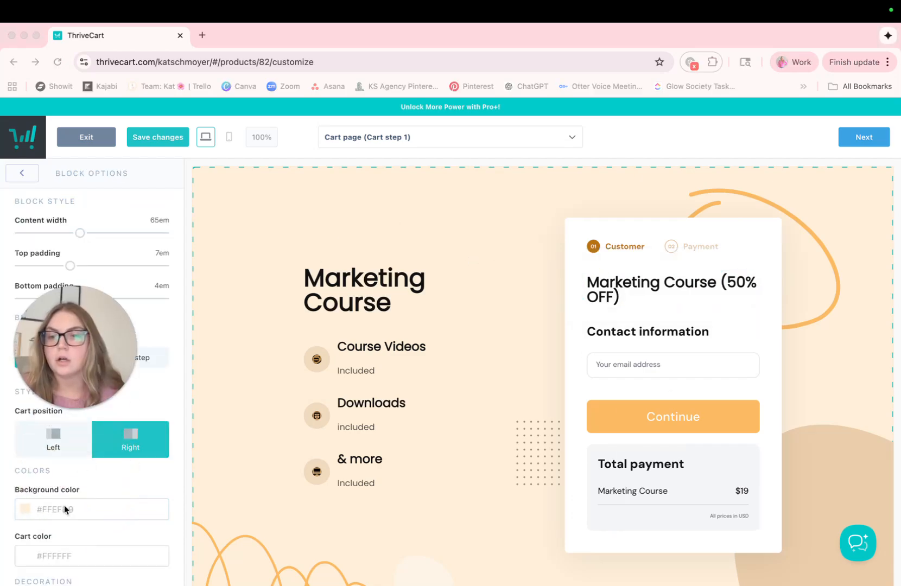
Try red #F44336 as the cart block's background color.
{"action": "left_click", "coordinate": [60, 508]}
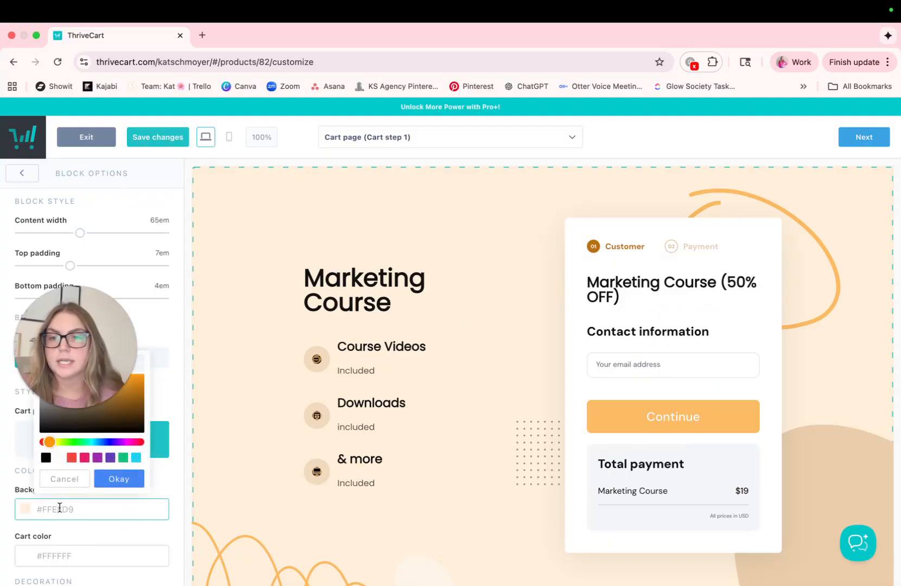
{"action": "left_click", "coordinate": [71, 458]}
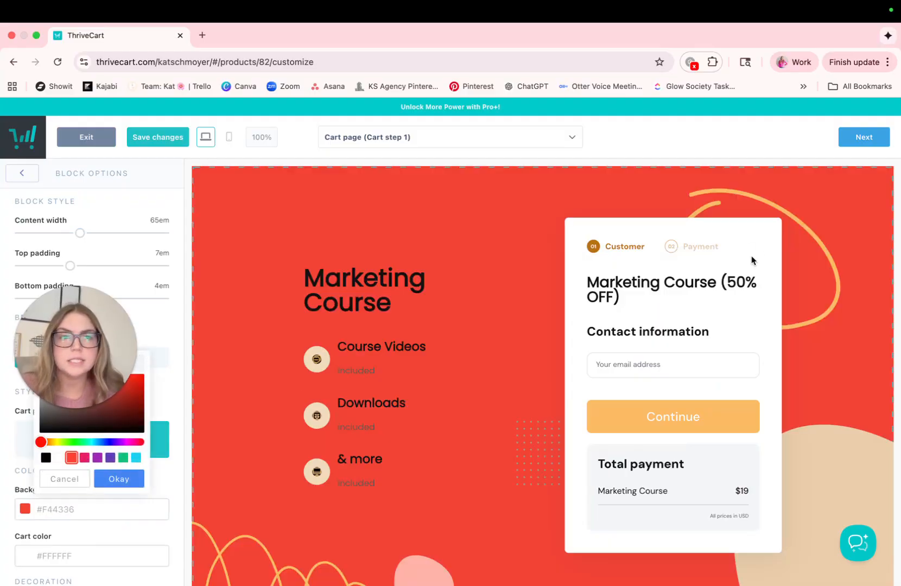
{"action": "left_click", "coordinate": [718, 419]}
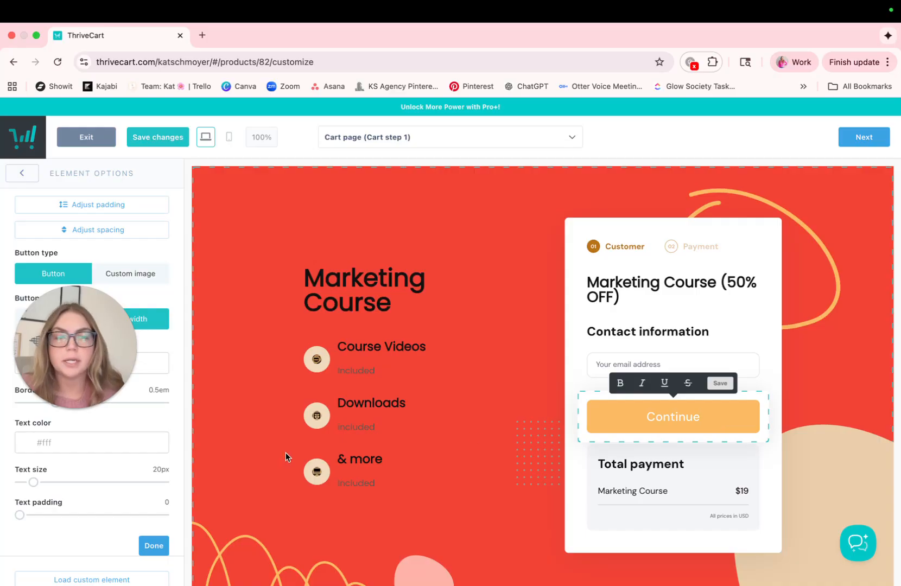
Set the cart block's background color to white #FFFFFF and advance through cart step 2 to the success page.
{"action": "left_click", "coordinate": [524, 247]}
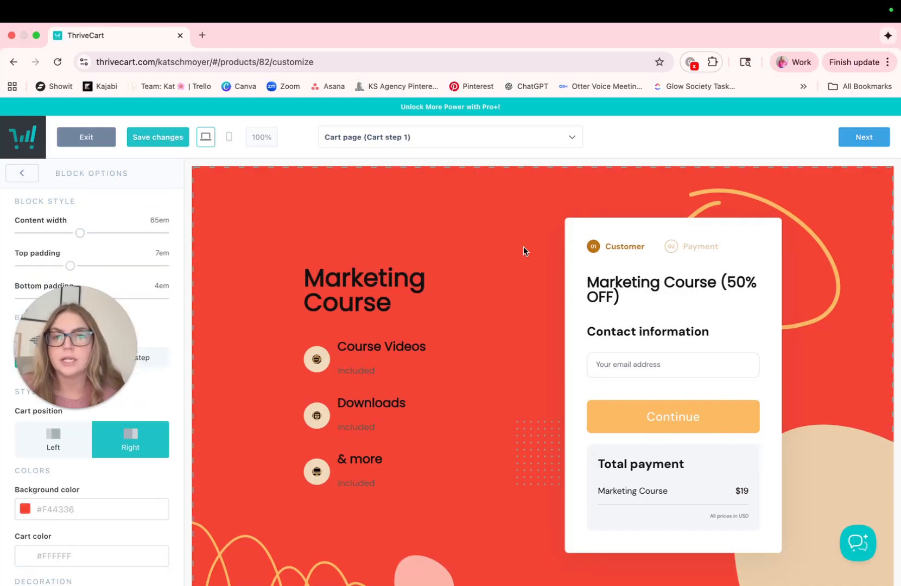
{"action": "left_click", "coordinate": [87, 511]}
{"action": "left_click", "coordinate": [57, 459]}
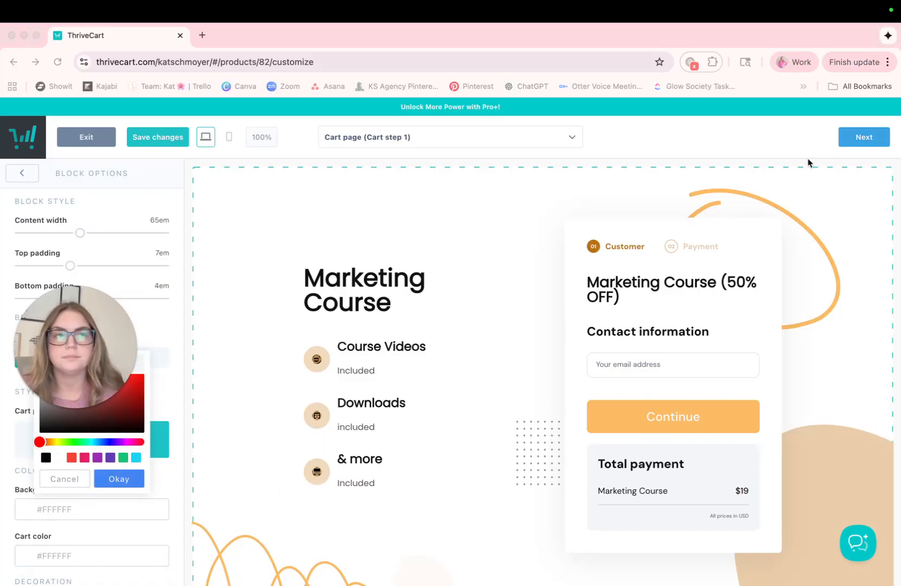
{"action": "left_click", "coordinate": [853, 142]}
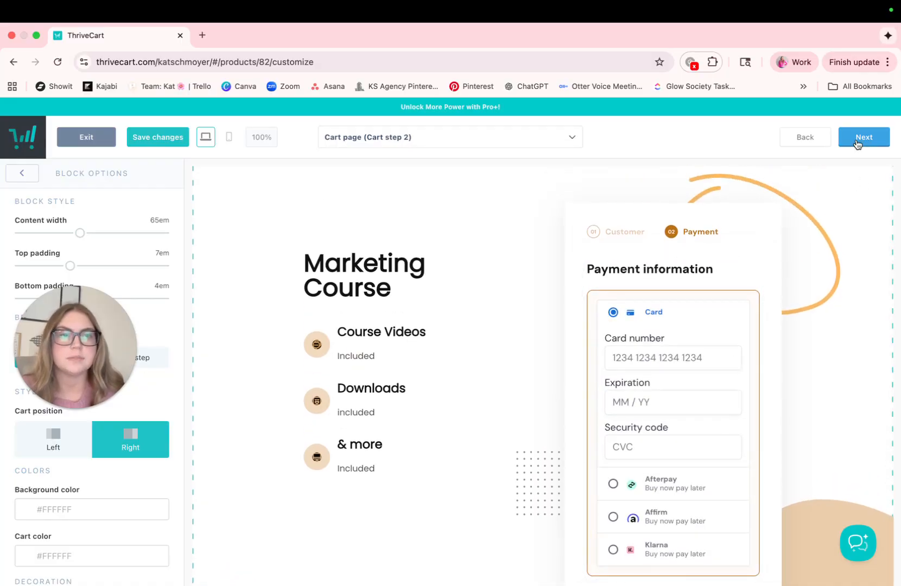
{"action": "left_click", "coordinate": [857, 143]}
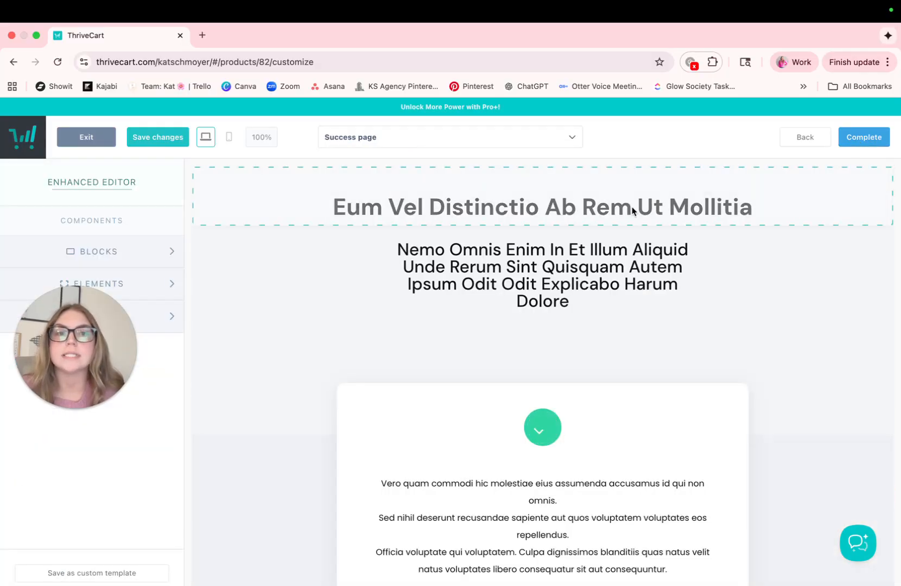
Replace the success page's heading with "CONGRATS!" and the subheading below it with "Thank you!".
{"action": "left_click", "coordinate": [632, 211]}
{"action": "left_click", "coordinate": [722, 214]}
{"action": "left_click_drag", "start_coordinate": [753, 209], "coordinate": [333, 209]}
{"action": "type", "text": "CONGRATS!"}
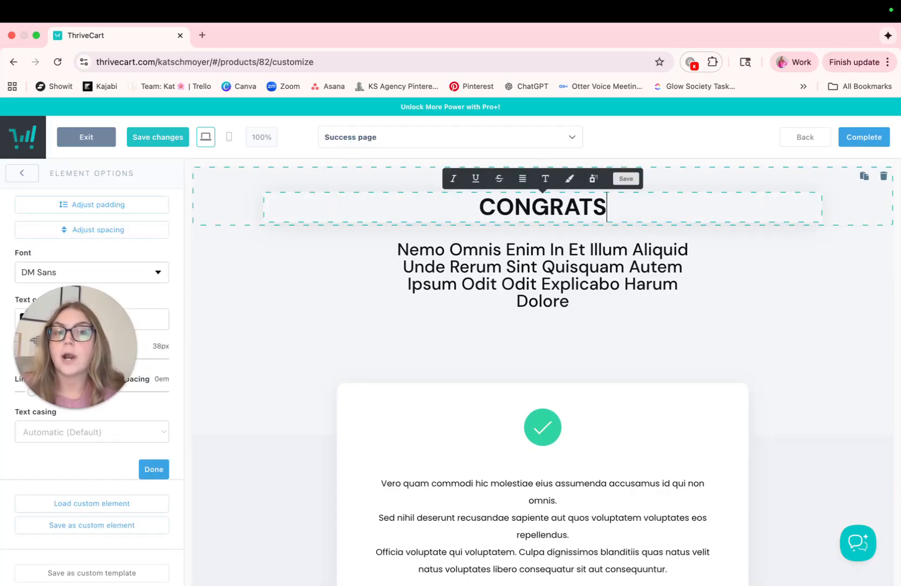
{"action": "left_click", "coordinate": [597, 298]}
{"action": "left_click", "coordinate": [596, 298]}
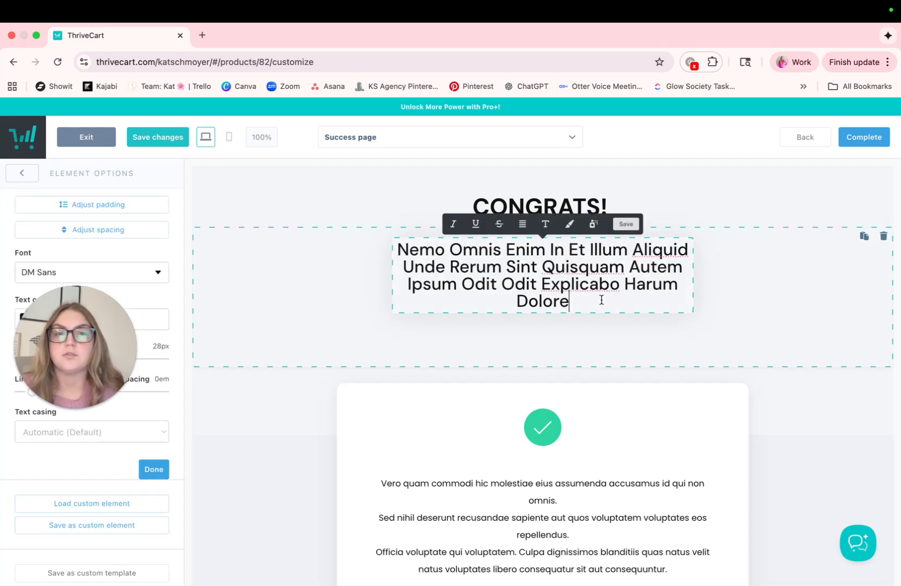
{"action": "left_click_drag", "start_coordinate": [598, 298], "coordinate": [421, 241]}
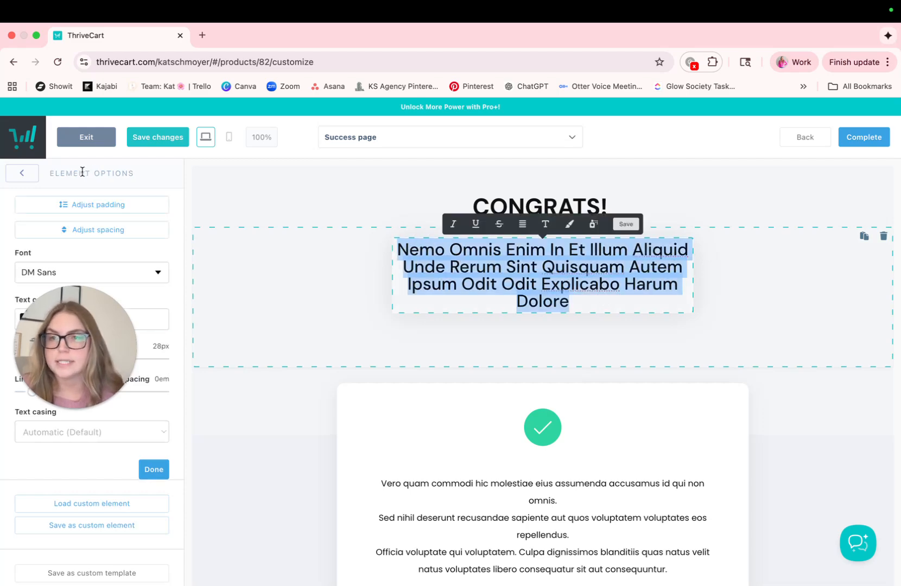
Replace the placeholder paragraph under the green checkmark with "LINK _", a blank line and "Check your email box!".
{"action": "scroll", "coordinate": [502, 418], "scroll_direction": "down", "scroll_amount": 3}
{"action": "left_click", "coordinate": [503, 418]}
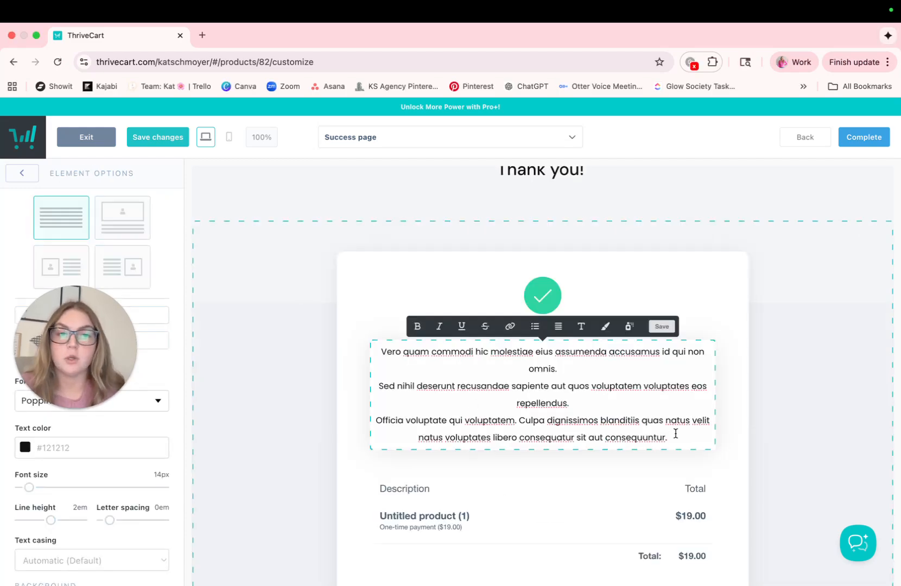
{"action": "left_click_drag", "start_coordinate": [674, 438], "coordinate": [375, 352]}
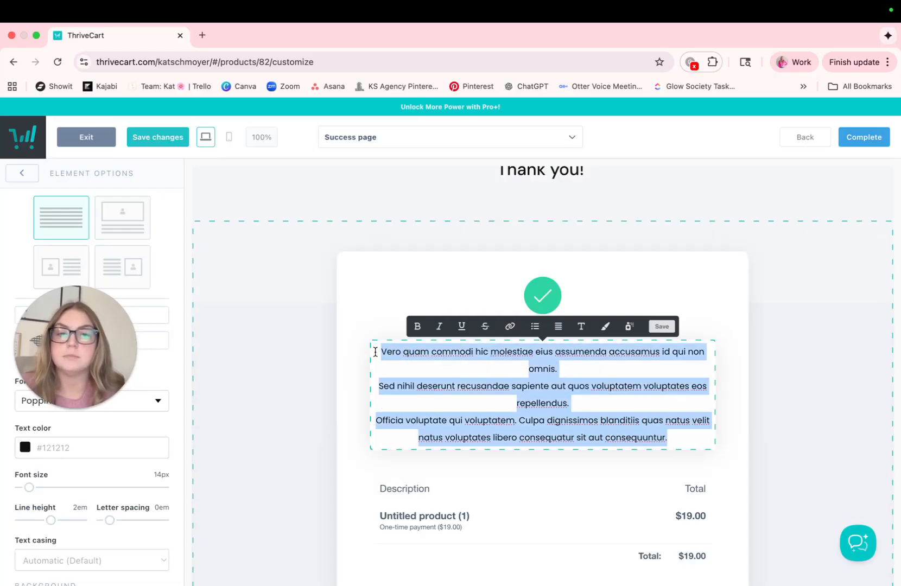
{"action": "type", "text": "LINK _"}
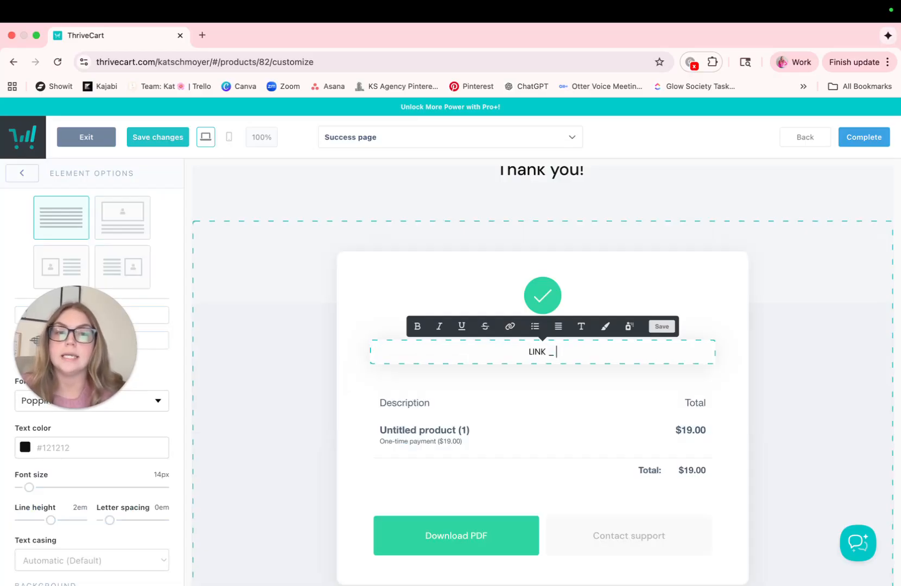
{"action": "key", "text": "Return"}
{"action": "key", "text": "Return"}
{"action": "type", "text": "Checklist"}
{"action": "key", "text": "BackSpace"}
{"action": "key", "text": "BackSpace"}
{"action": "key", "text": "BackSpace"}
{"action": "key", "text": "BackSpace"}
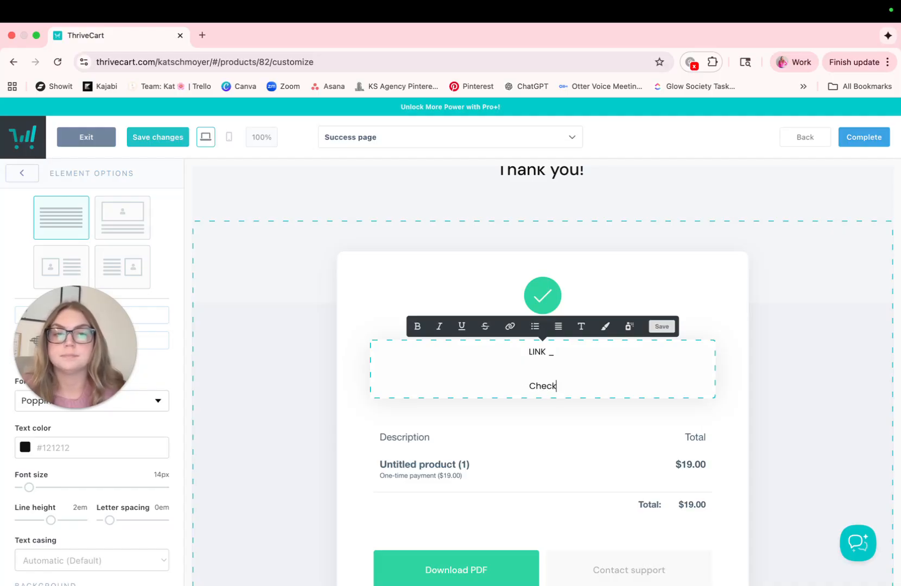
{"action": "type", "text": "your email box!"}
Change the Download PDF button's color to the muted red swatch.
{"action": "scroll", "coordinate": [392, 322], "scroll_direction": "down", "scroll_amount": 3}
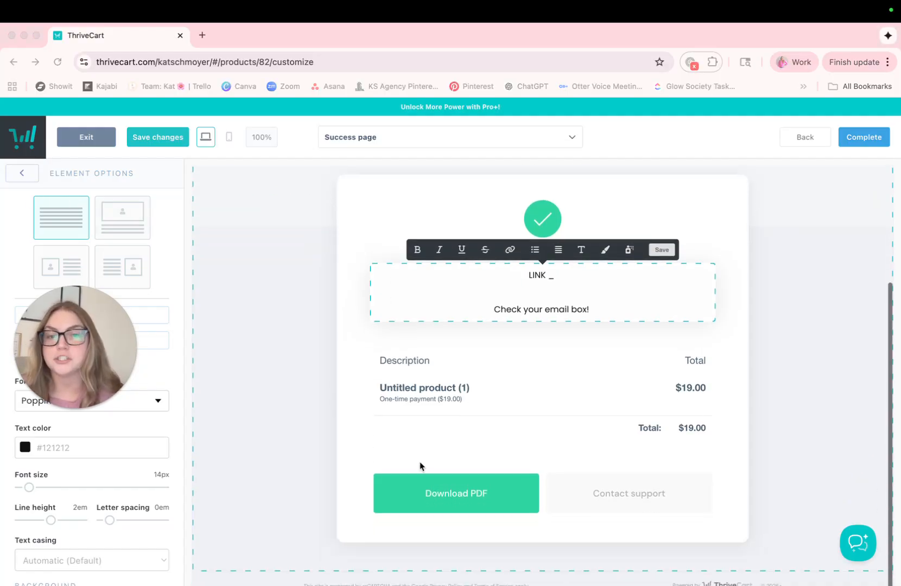
{"action": "left_click", "coordinate": [421, 489]}
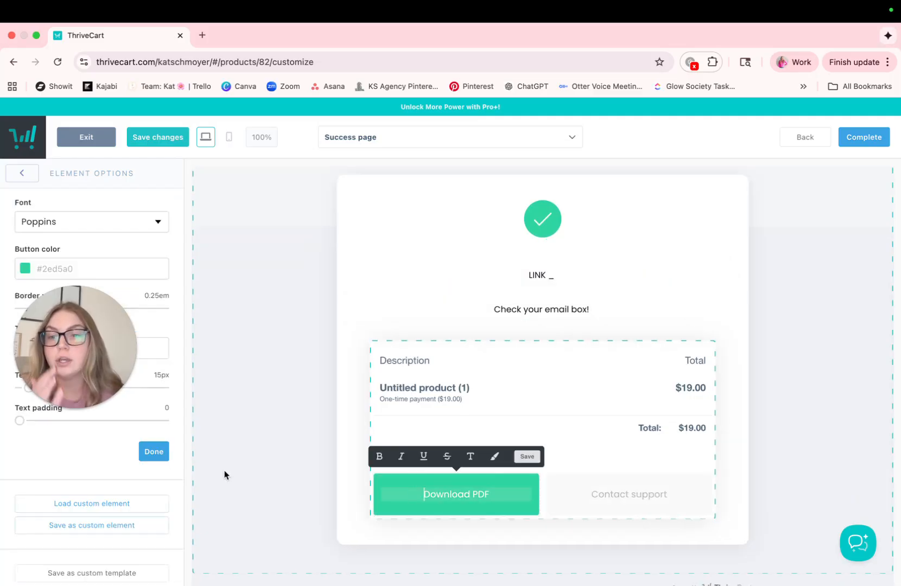
{"action": "left_click", "coordinate": [119, 265]}
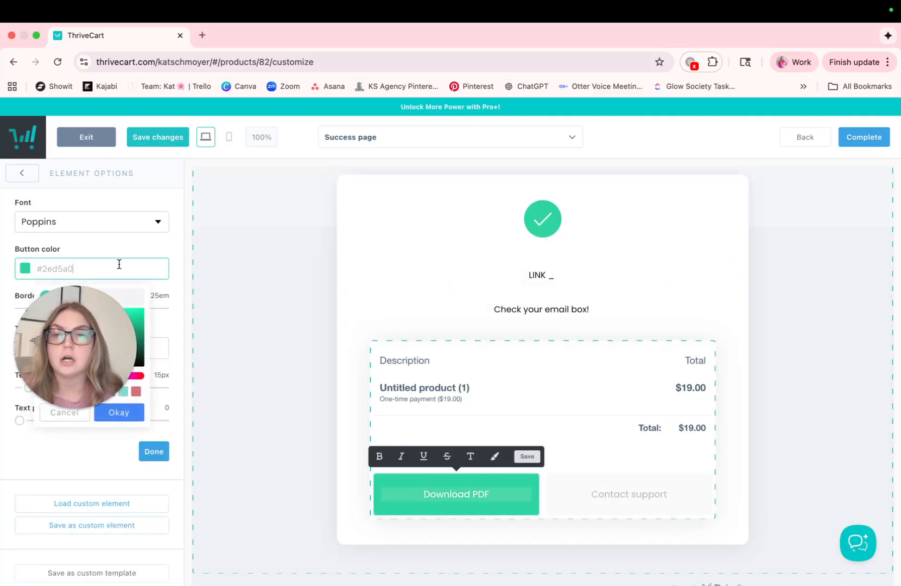
{"action": "left_click", "coordinate": [136, 392]}
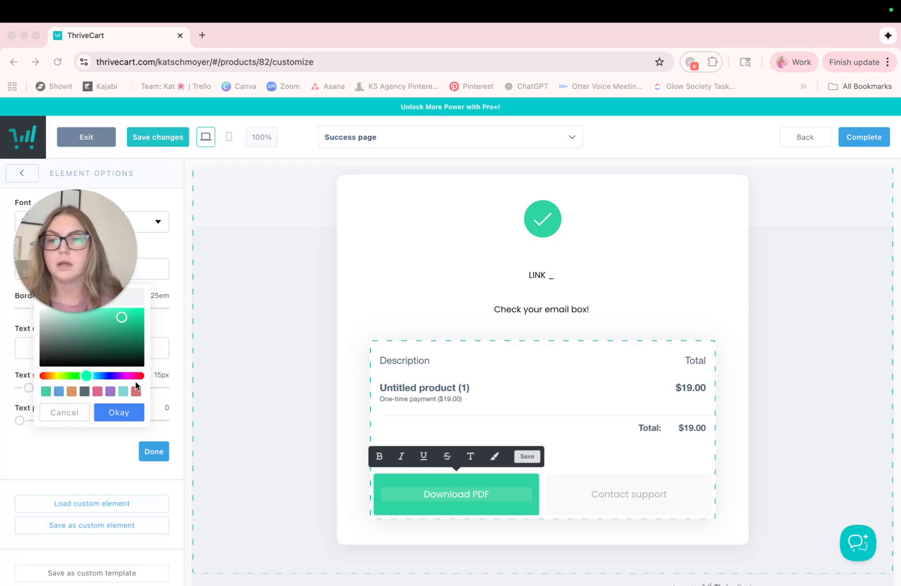
{"action": "left_click", "coordinate": [136, 392]}
{"action": "left_click", "coordinate": [277, 413]}
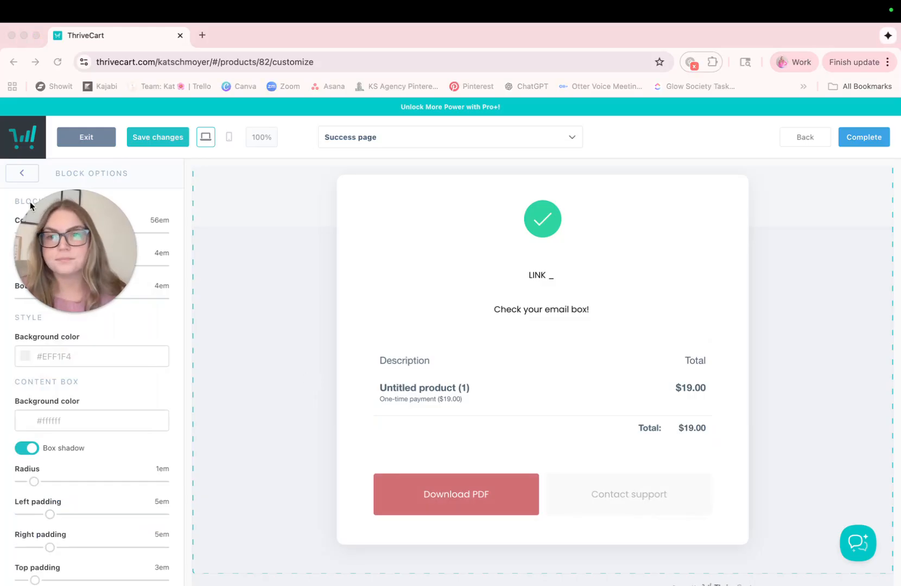
Complete the page design and save the product to get its URL, without adding tracking services or automation rules.
{"action": "scroll", "coordinate": [714, 337], "scroll_direction": "up", "scroll_amount": 2}
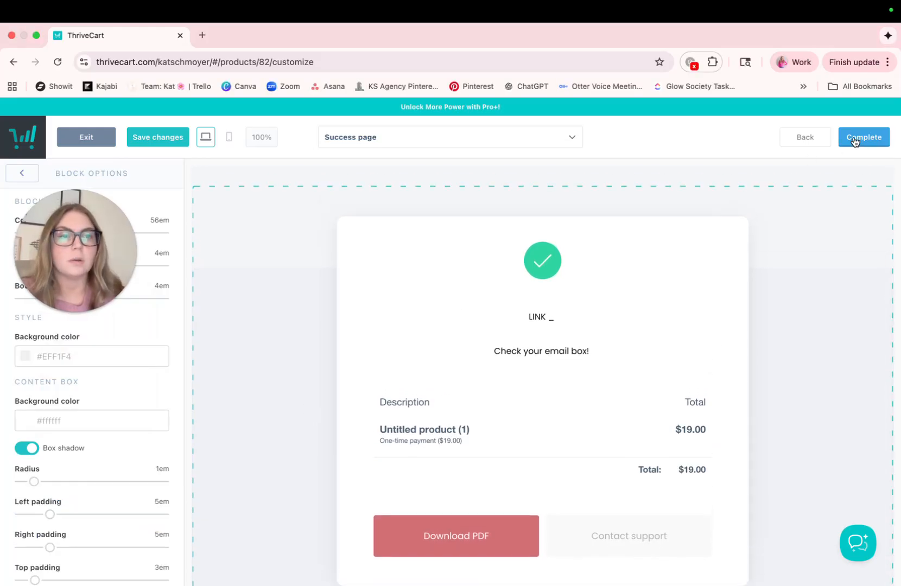
{"action": "left_click", "coordinate": [862, 138]}
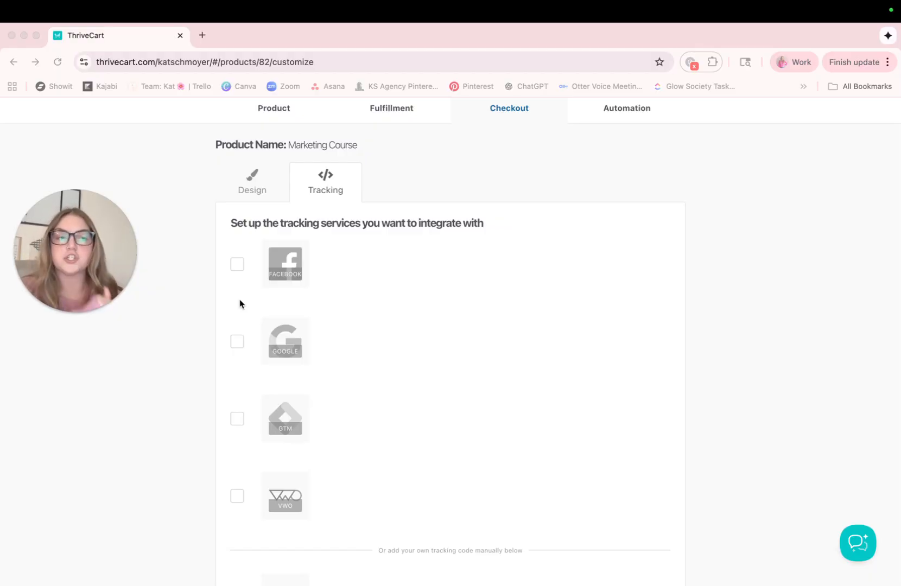
{"action": "mouse_move", "coordinate": [47, 212]}
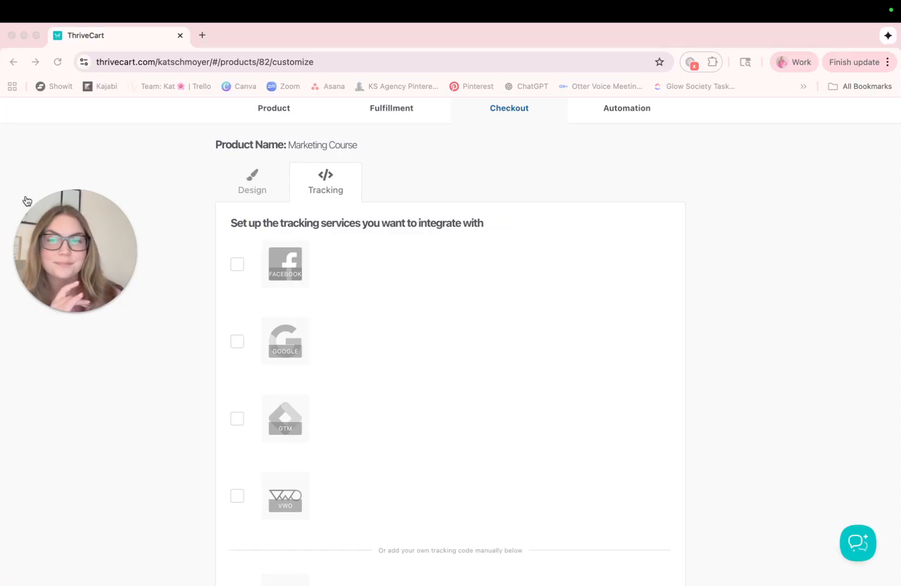
{"action": "scroll", "coordinate": [660, 324], "scroll_direction": "down", "scroll_amount": 3}
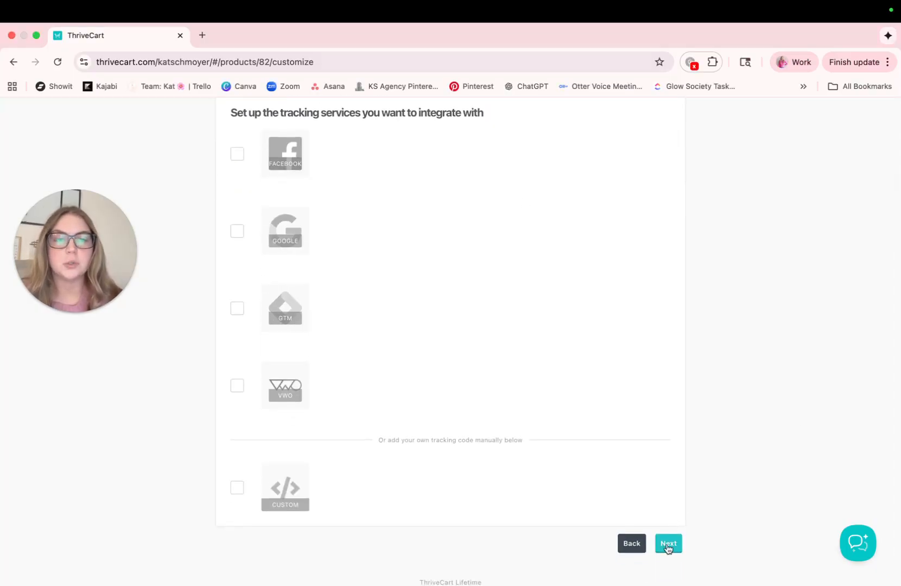
{"action": "left_click", "coordinate": [666, 545]}
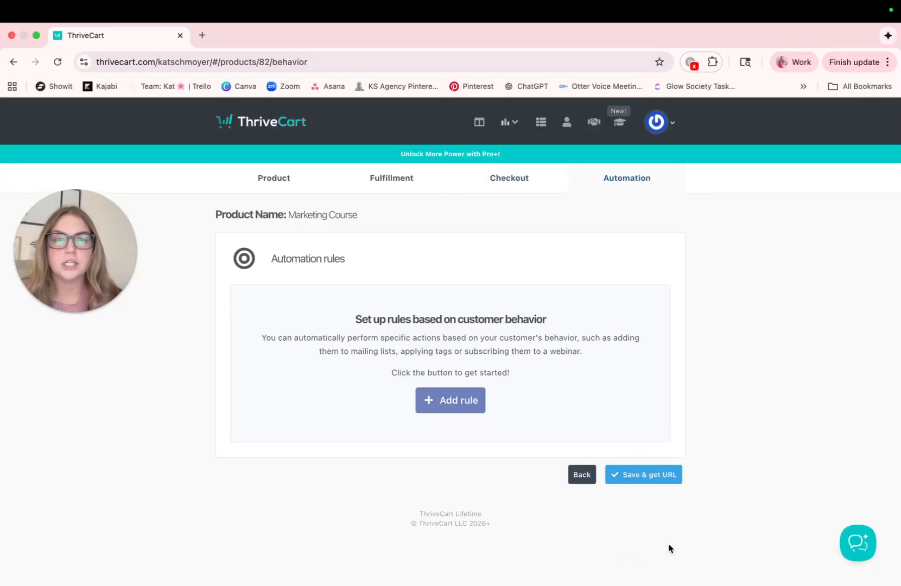
{"action": "left_click", "coordinate": [648, 479]}
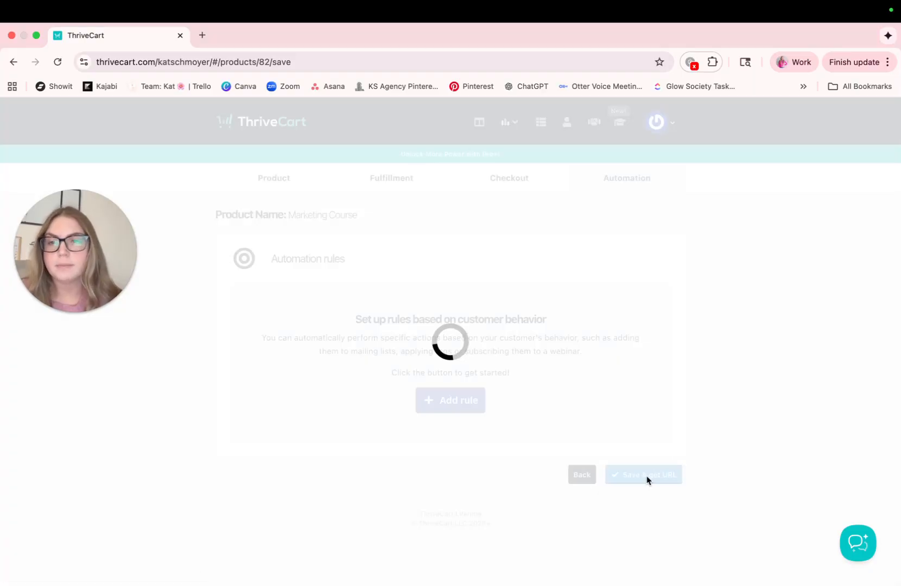